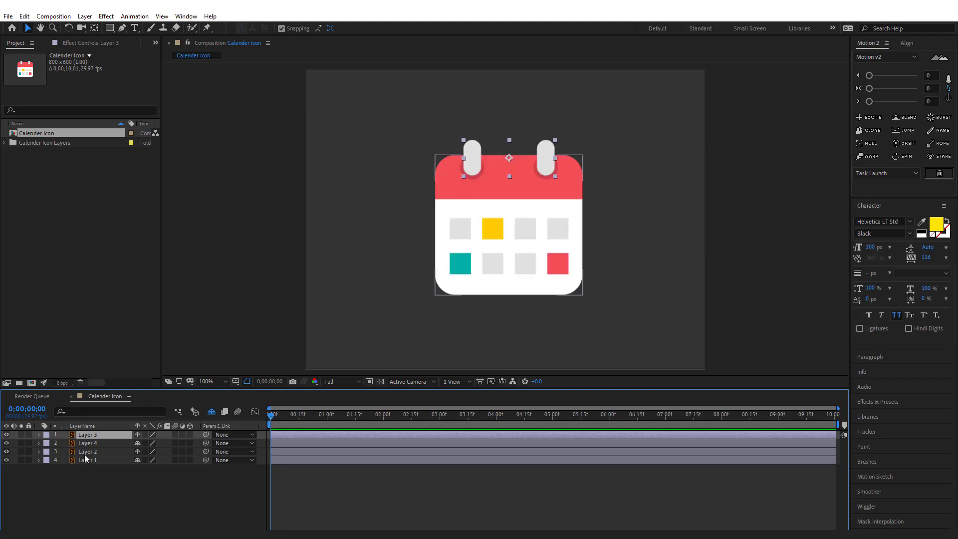
- Create shape layers from the vector artwork of Layer 3, Layer 4 and Layer 2
left_click(85, 452)
left_click(94, 435, "shift")
right_click(110, 451)
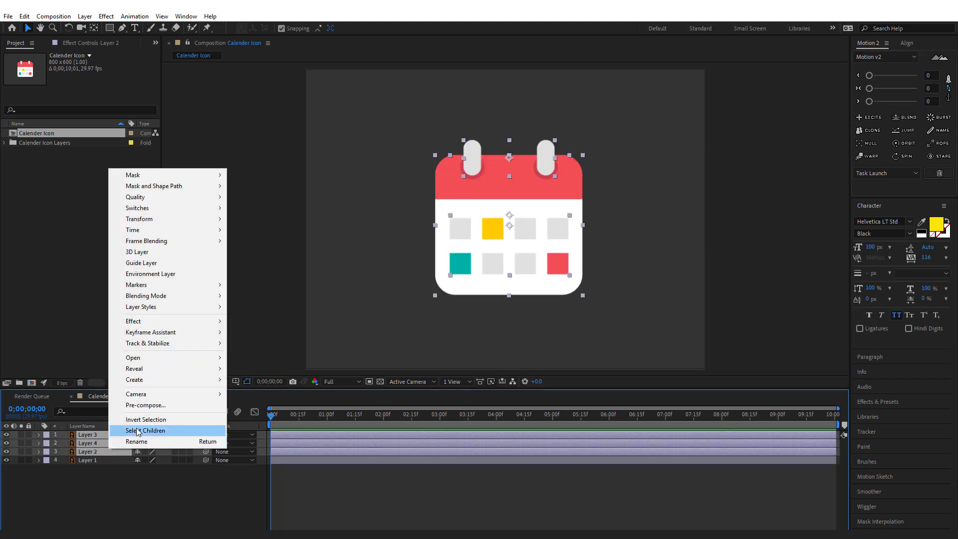
mouse_move(148, 381)
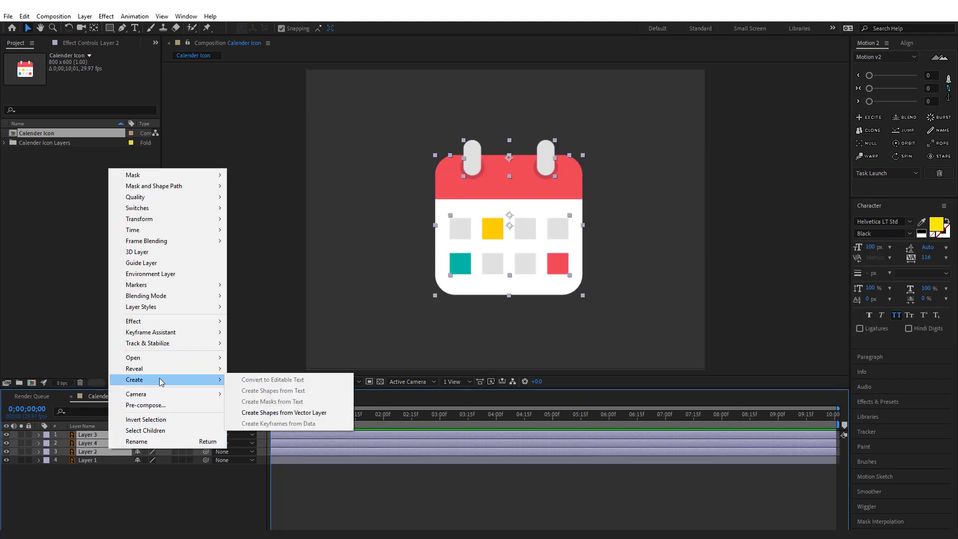
left_click(256, 413)
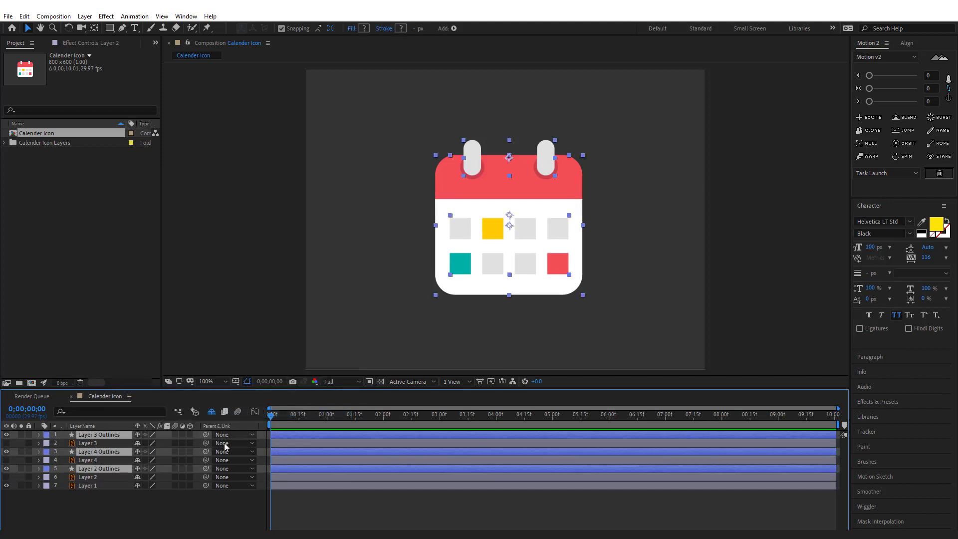
- Delete the original vector layers Layer 3, Layer 4 and Layer 2, keeping their outline versions
left_click(88, 442)
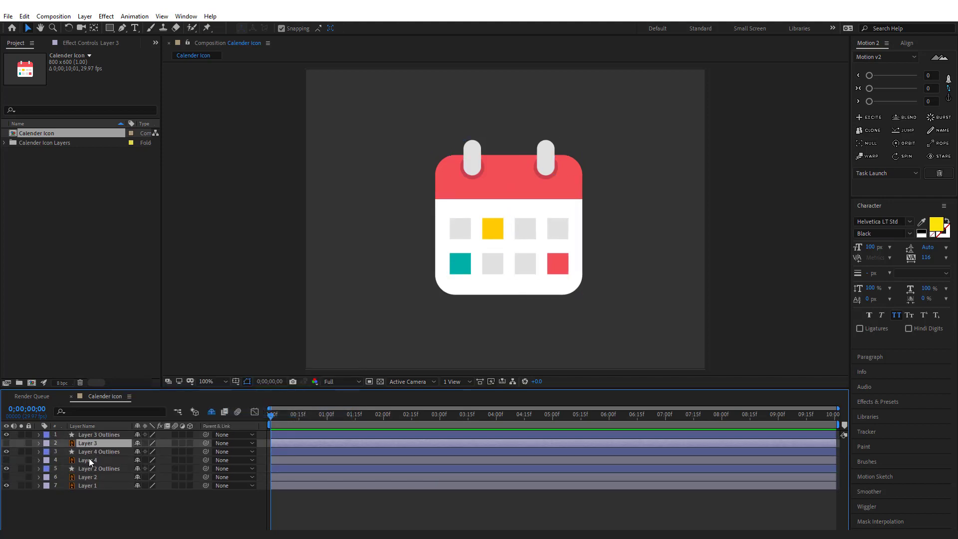
left_click(89, 460, "ctrl")
left_click(99, 477, "ctrl")
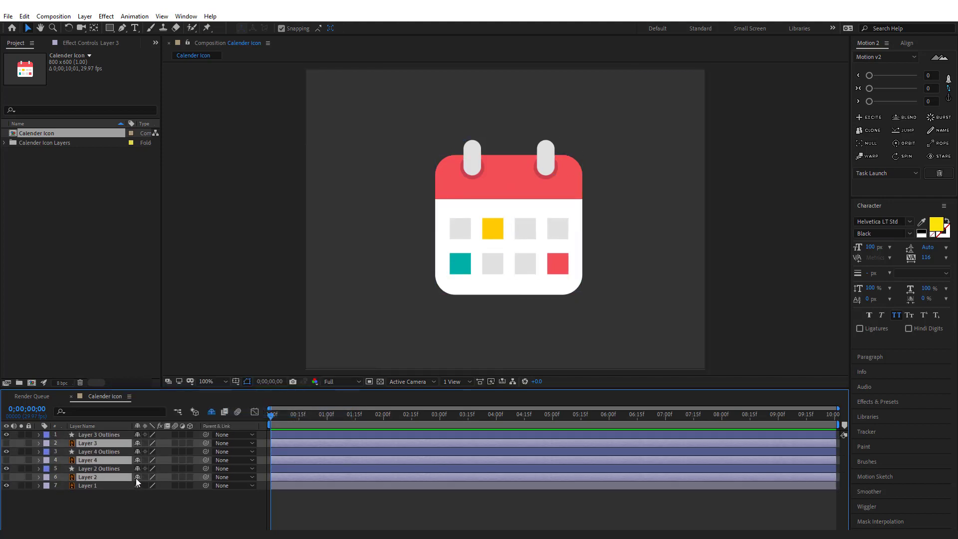
key("Delete")
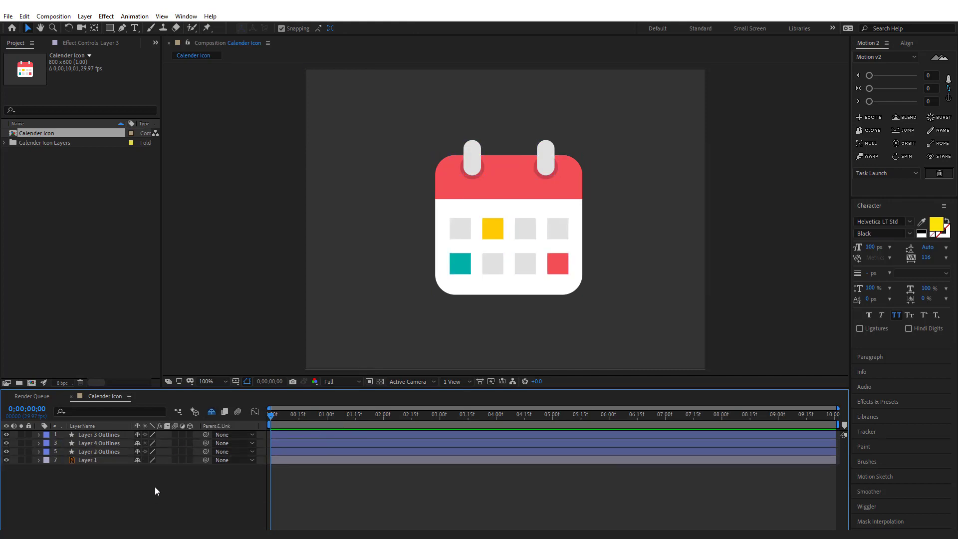
- Examine which parts of the calendar each of the three outline layers contains
left_click(103, 435)
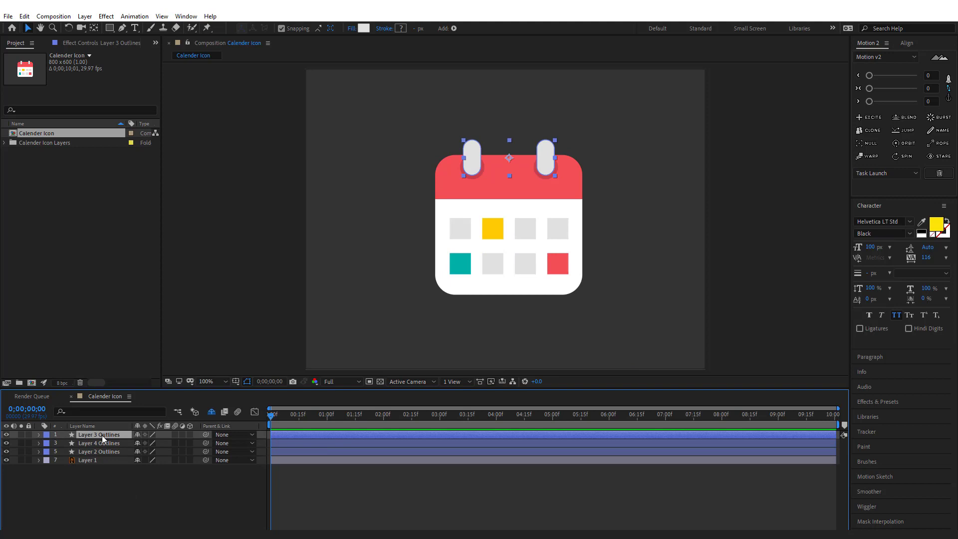
left_click(86, 482)
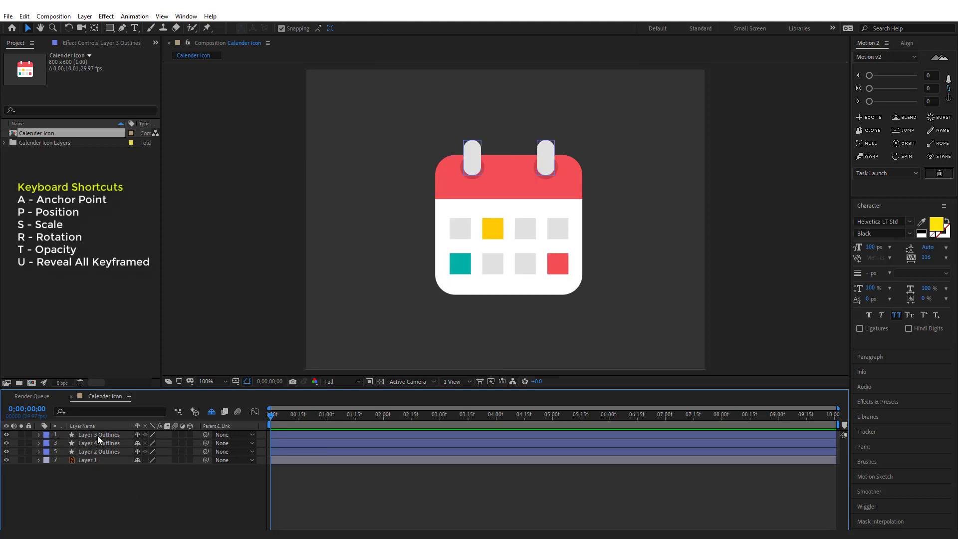
left_click(97, 436)
left_click(93, 451)
left_click(91, 443)
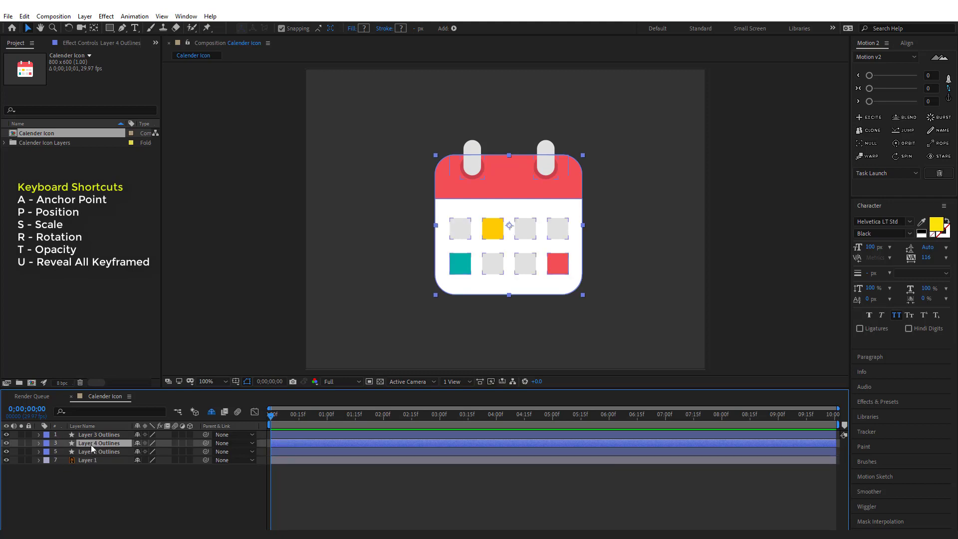
left_click(6, 443)
left_click(6, 443)
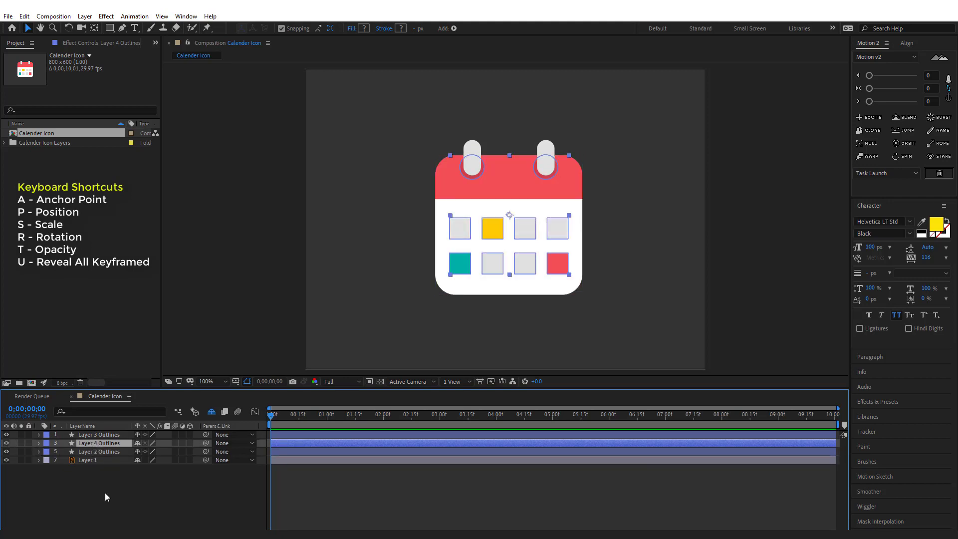
left_click(105, 492)
- Rename the Layer 3, Layer 4 and Layer 2 outline layers as 1, 2 and 3 respectively
left_click(98, 435)
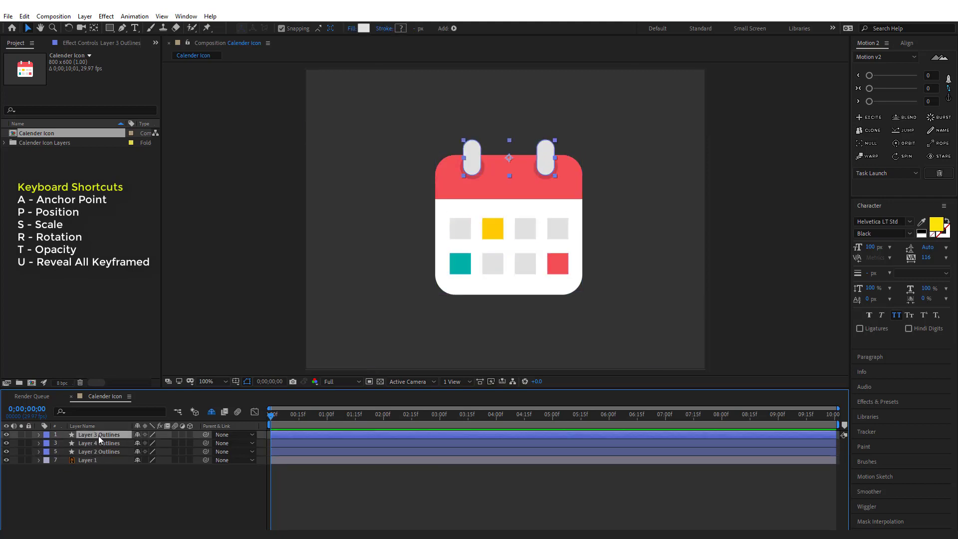
key("Return")
type("1")
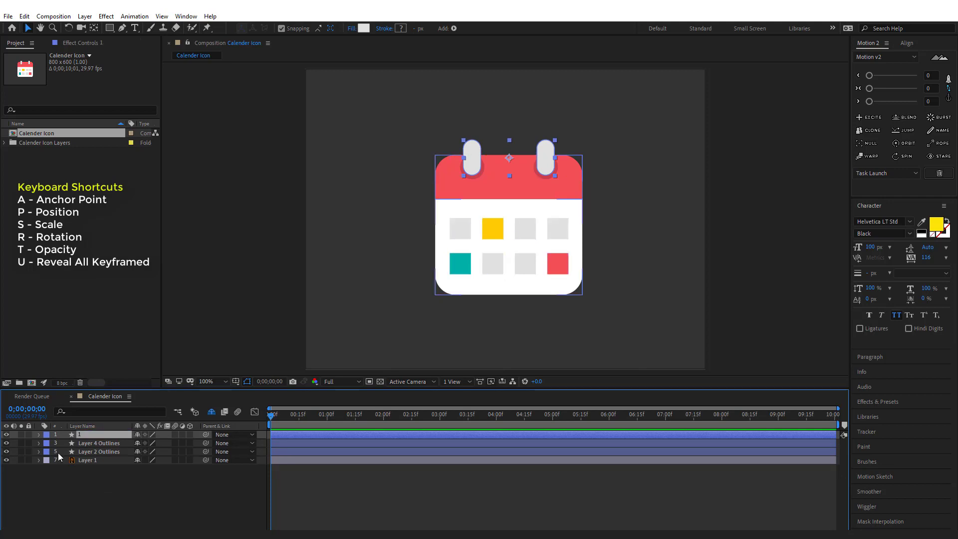
left_click(93, 444)
key("Return")
type("2")
left_click(94, 451)
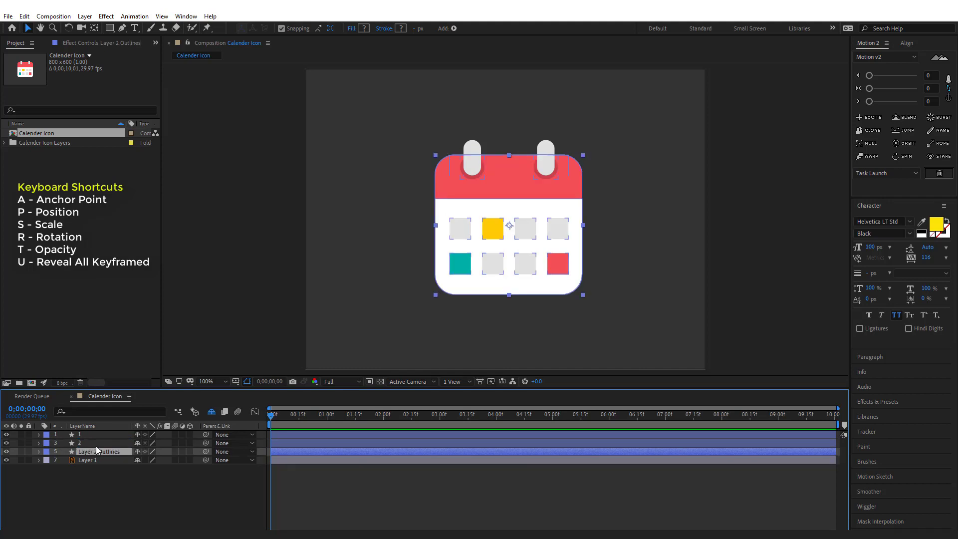
key("Return")
type("3")
left_click(120, 472)
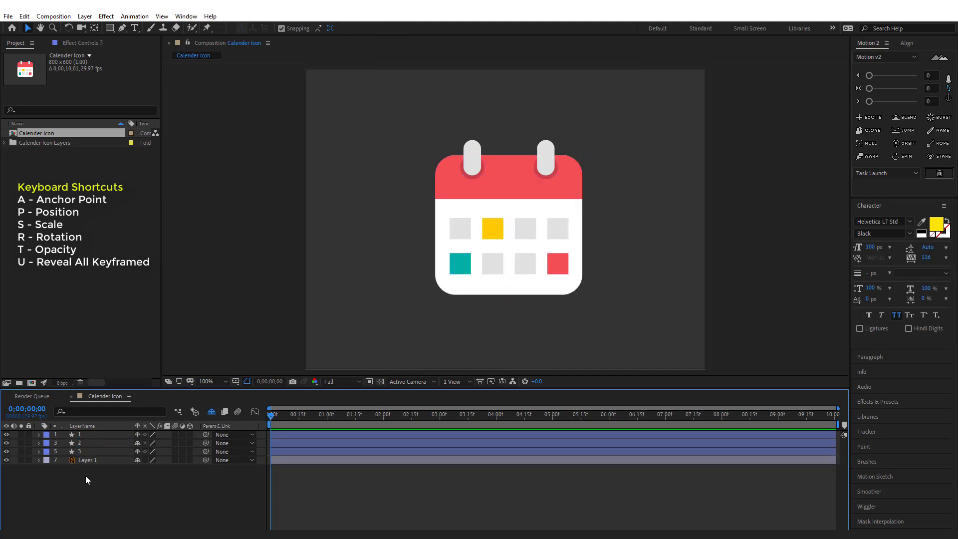
- Check the calendar body layer 3 by toggling its visibility, and rename it as Front
left_click(6, 452)
left_click(6, 452)
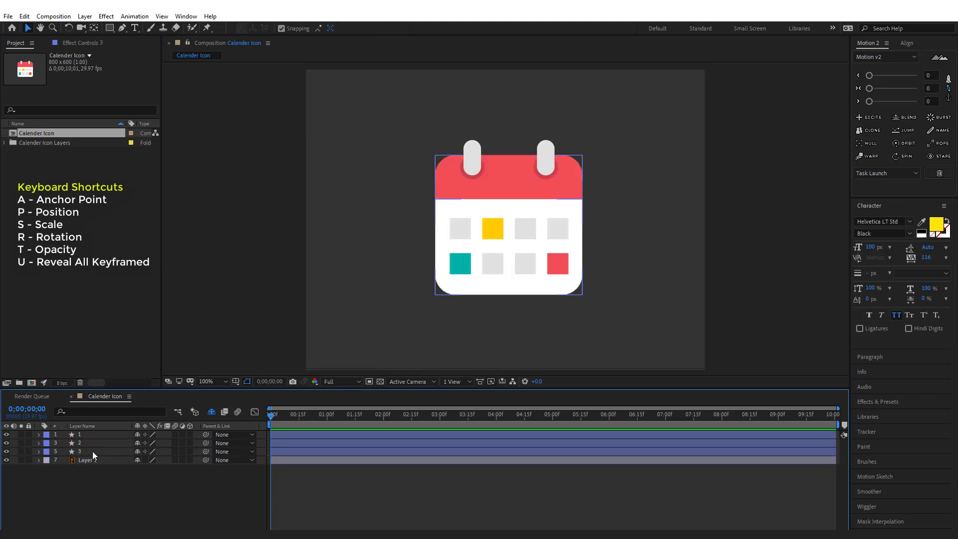
right_click(92, 451)
left_click(106, 447)
type("Front")
key("Return")
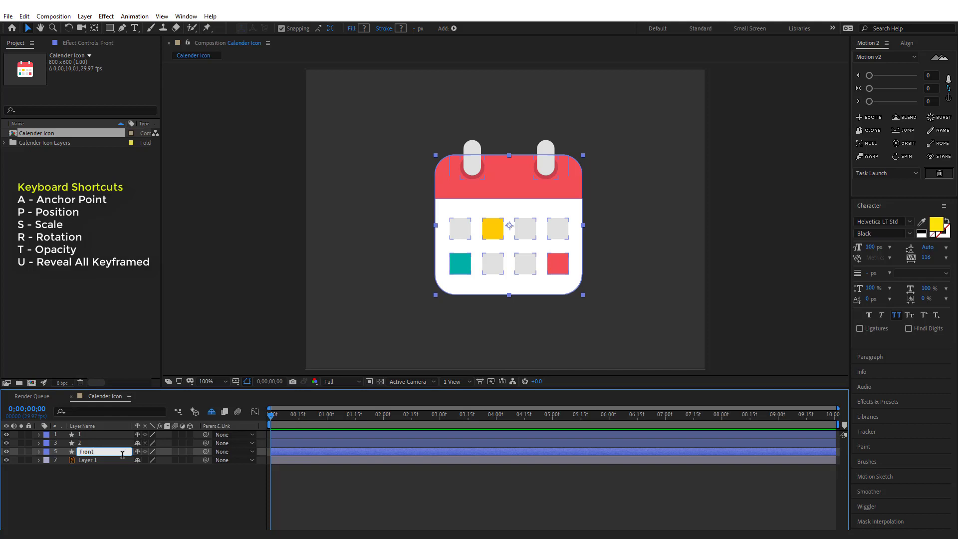
left_click(110, 482)
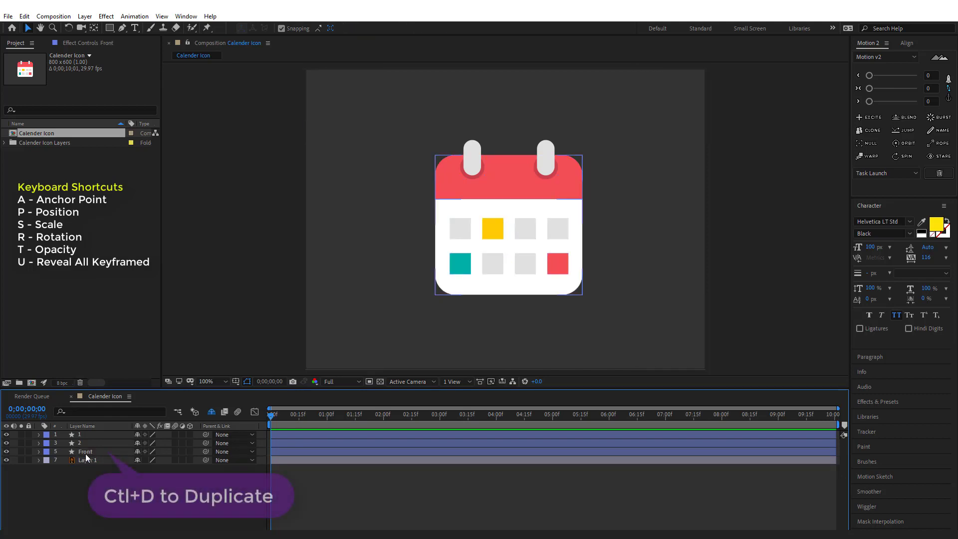
- Duplicate the Front layer and rename the copy as Back
left_click(85, 452)
key("ctrl+d")
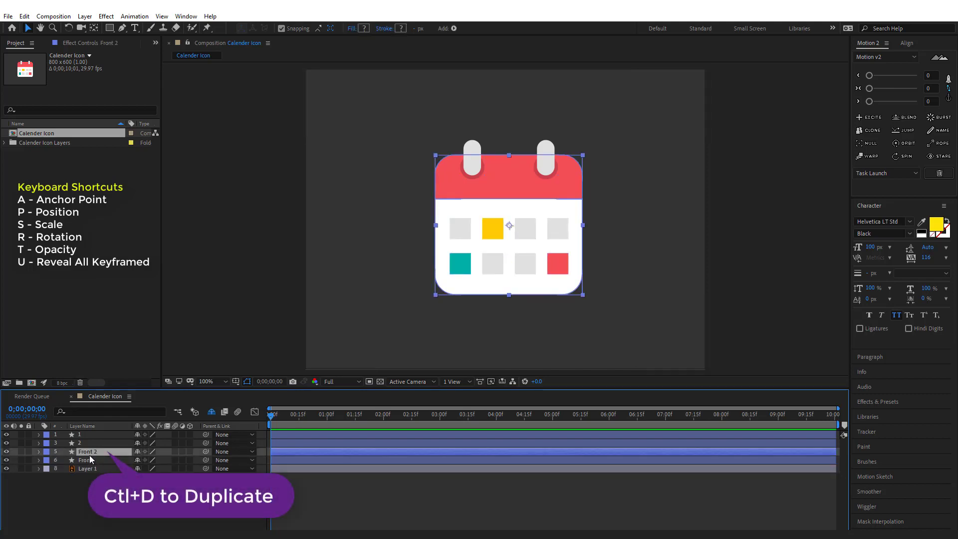
key("Return")
type("Back")
key("Return")
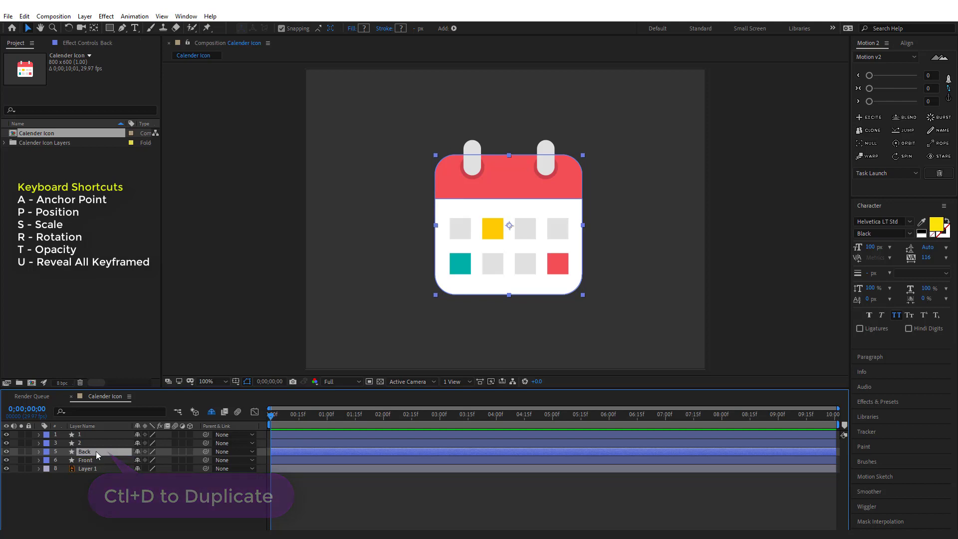
- Duplicate the Back layer and rename the copy as Center
key("ctrl+d")
key("Return")
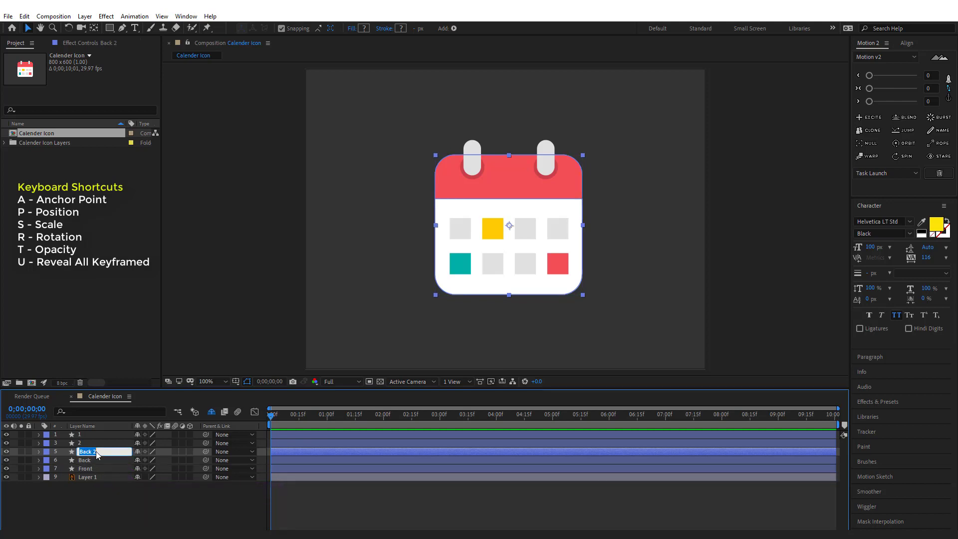
type("Center")
key("Return")
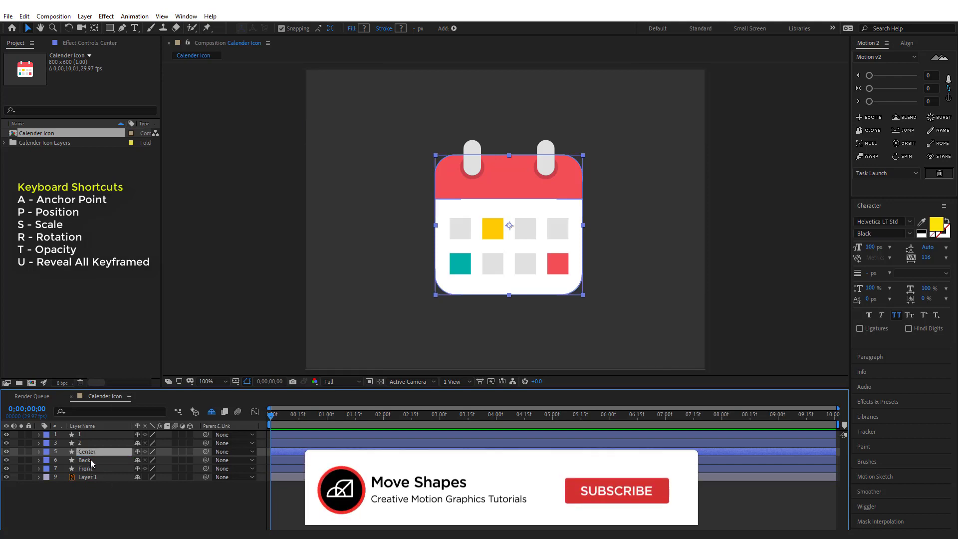
- Move the Front layer above Center so the calendar body layers are ordered Front, Center, Back
left_click_drag(90, 469, 89, 450)
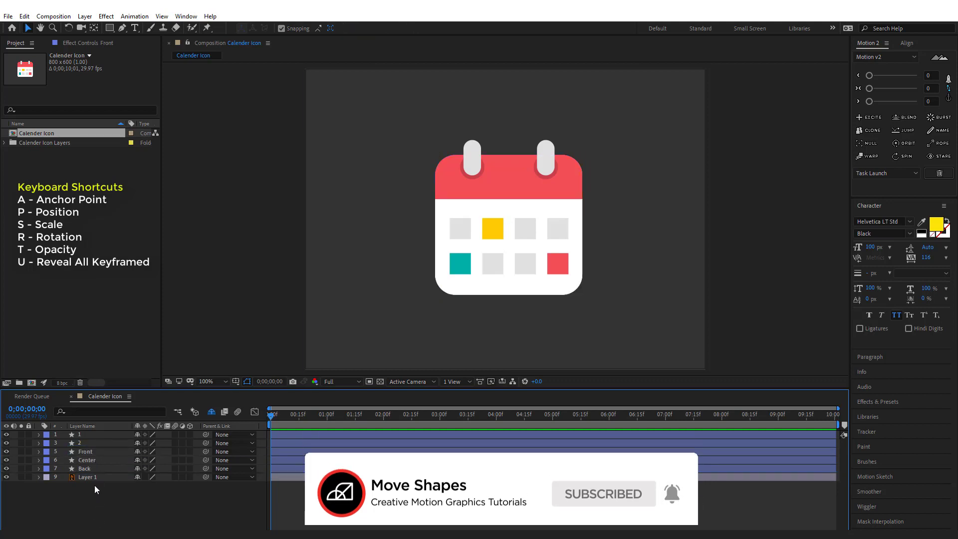
left_click(87, 460)
left_click(86, 469)
left_click(91, 499)
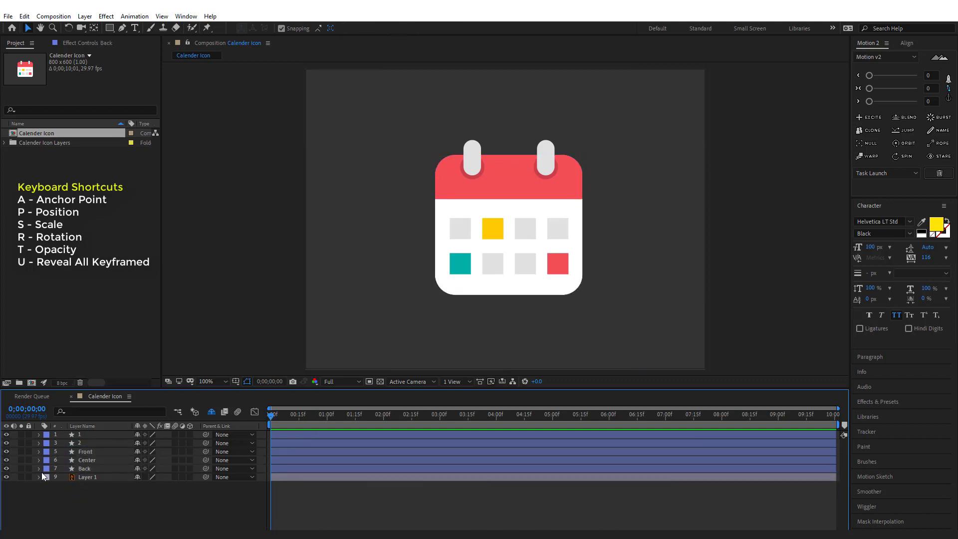
- Hide layers 1, 2, Front and Back, and select the Center layer
left_click_drag(6, 437, 9, 469)
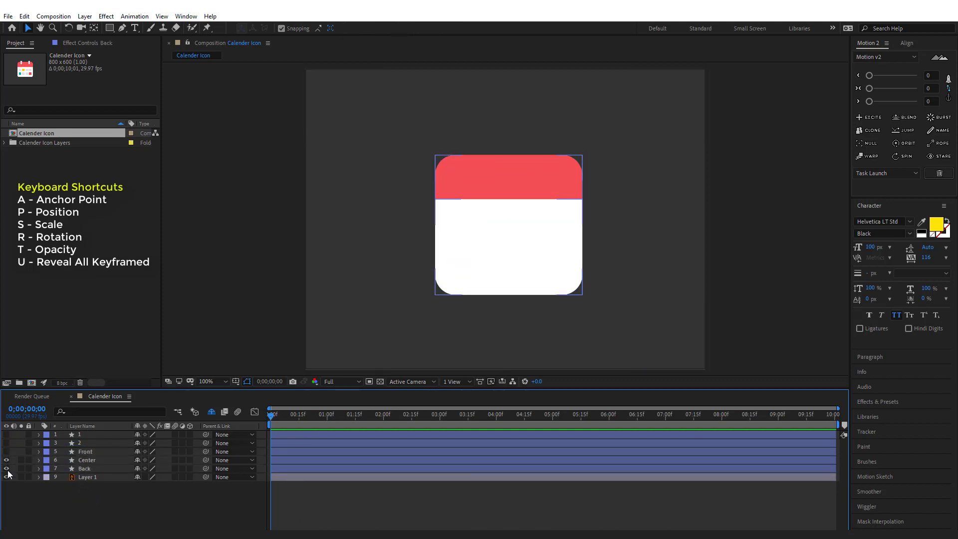
left_click(90, 460)
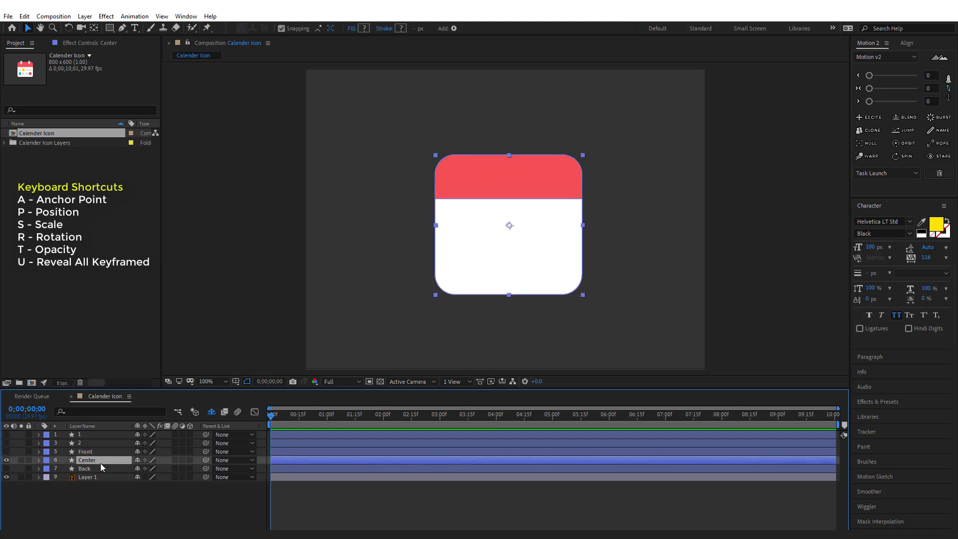
- Change the fill of Group 1, the header strip of the Center layer, to the darker red BC3F45
left_click(39, 460)
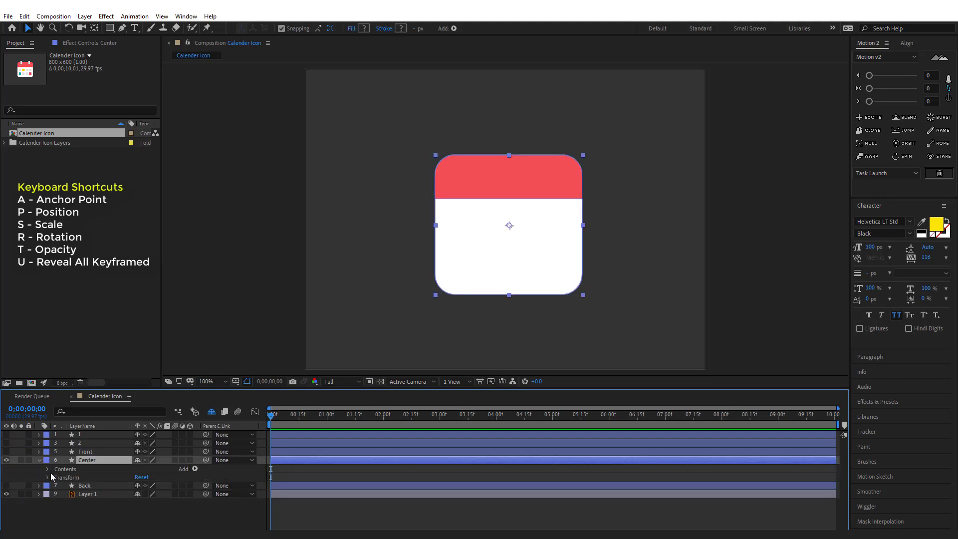
left_click(48, 469)
left_click(55, 477)
left_click(80, 478)
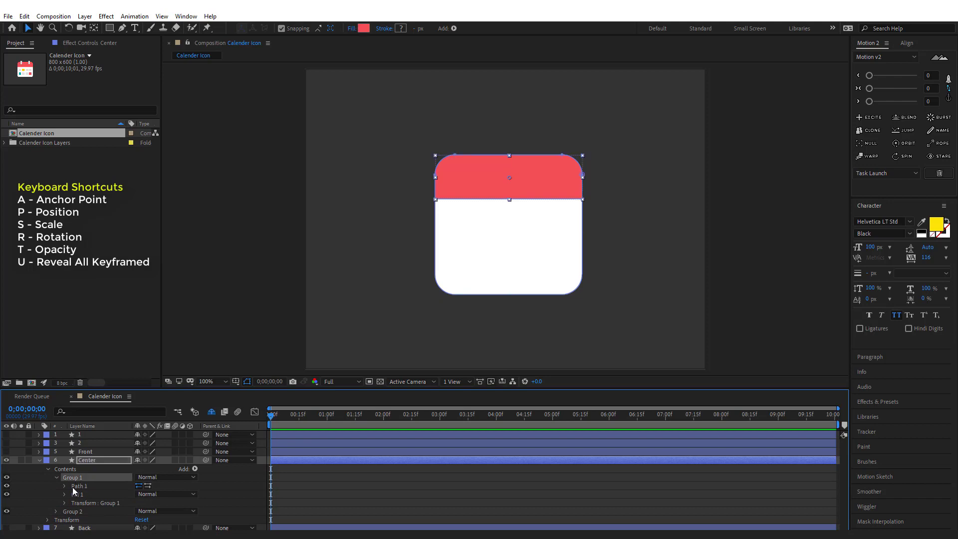
left_click(65, 494)
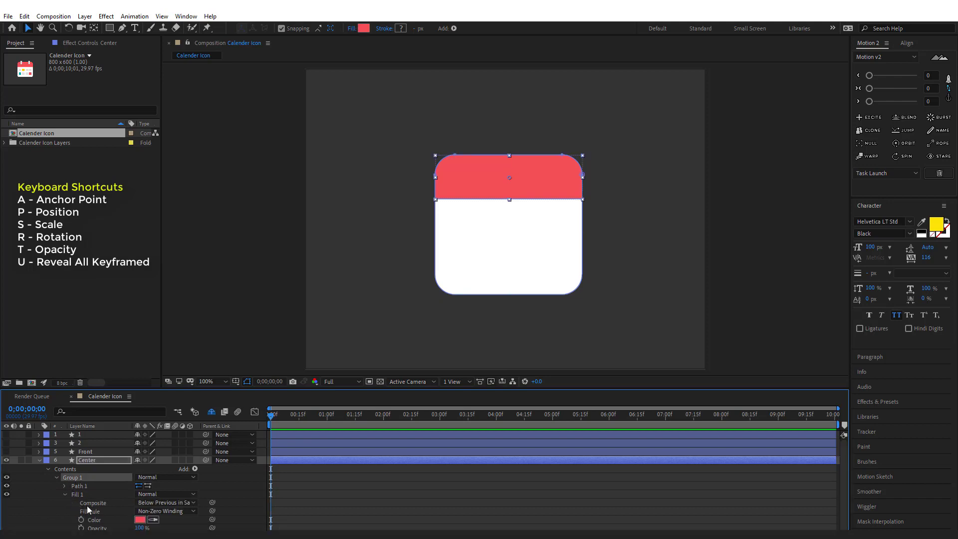
left_click(140, 520)
left_click_drag(725, 269, 723, 293)
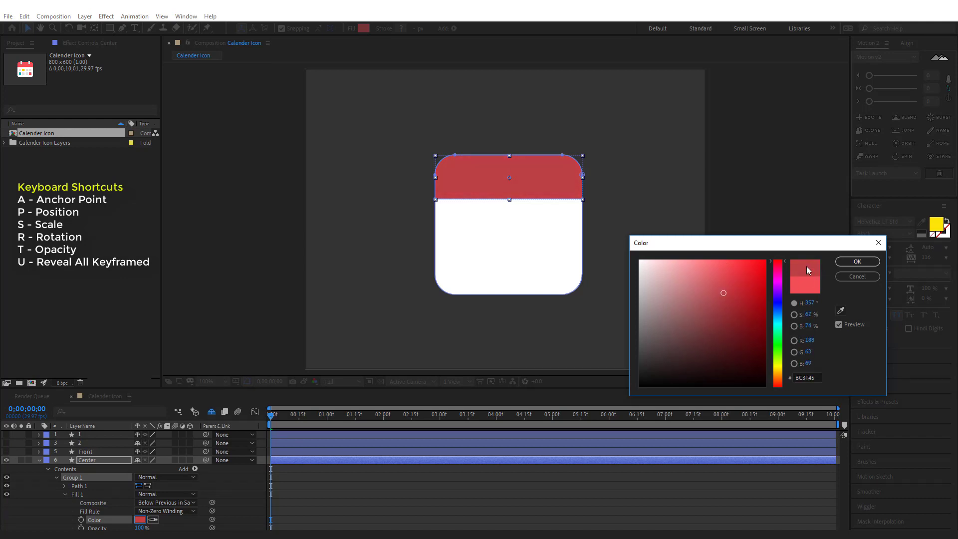
left_click(856, 262)
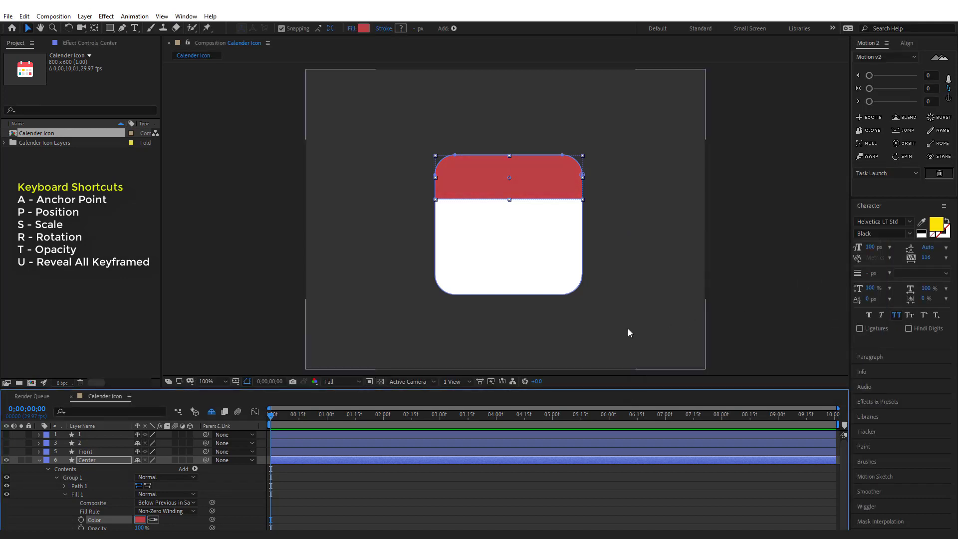
- Change the fill of Group 2, the lower body of the Center layer, to light grey E2D7D7 and collapse the layer
left_click(58, 477)
left_click(57, 486)
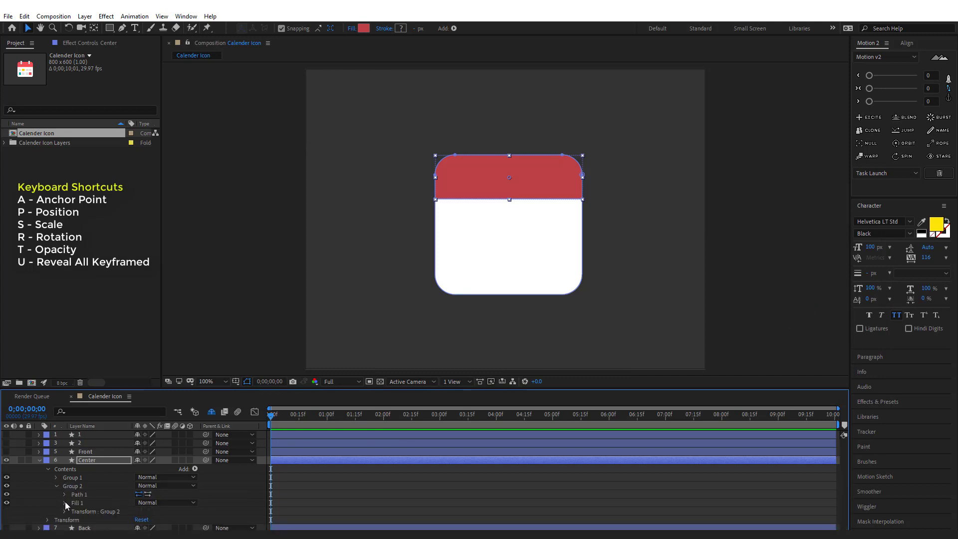
left_click(65, 503)
left_click(140, 528)
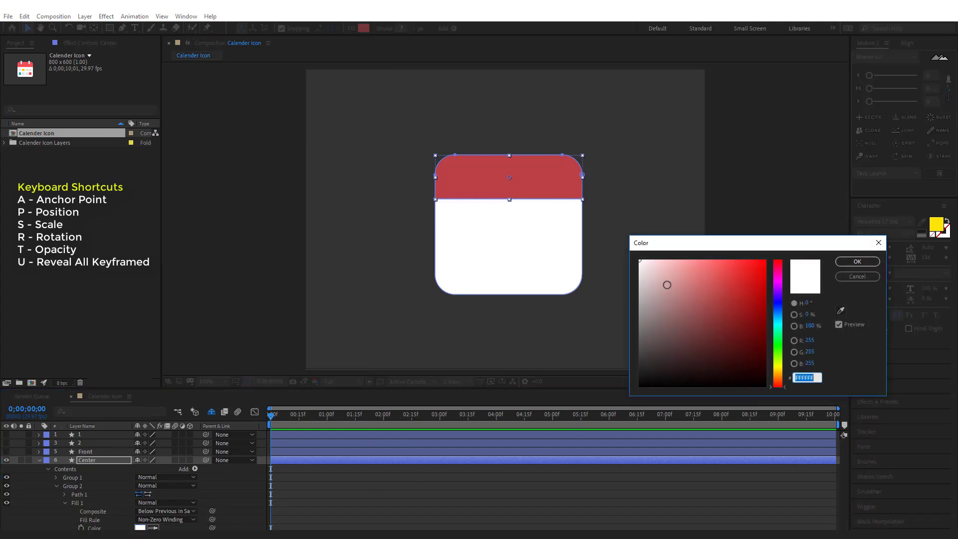
left_click_drag(667, 284, 645, 274)
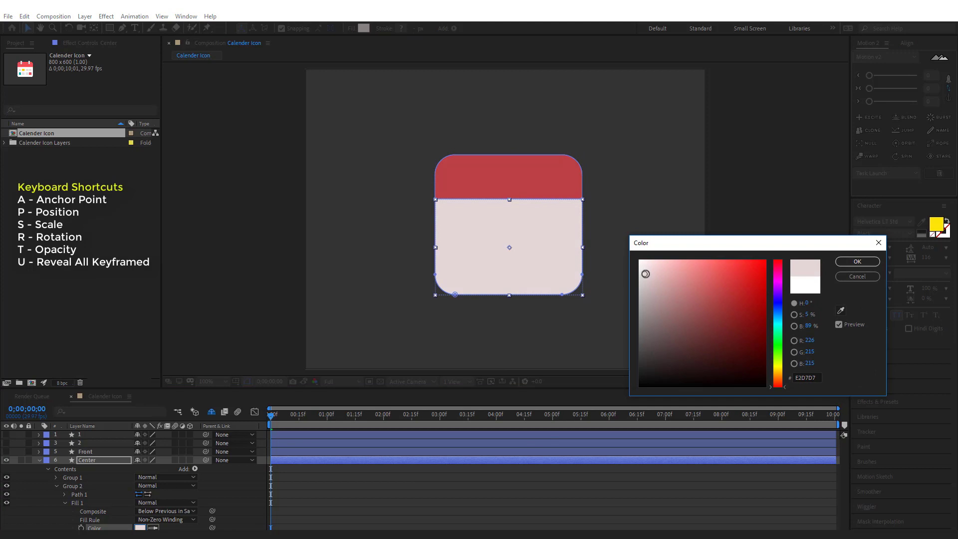
left_click(857, 263)
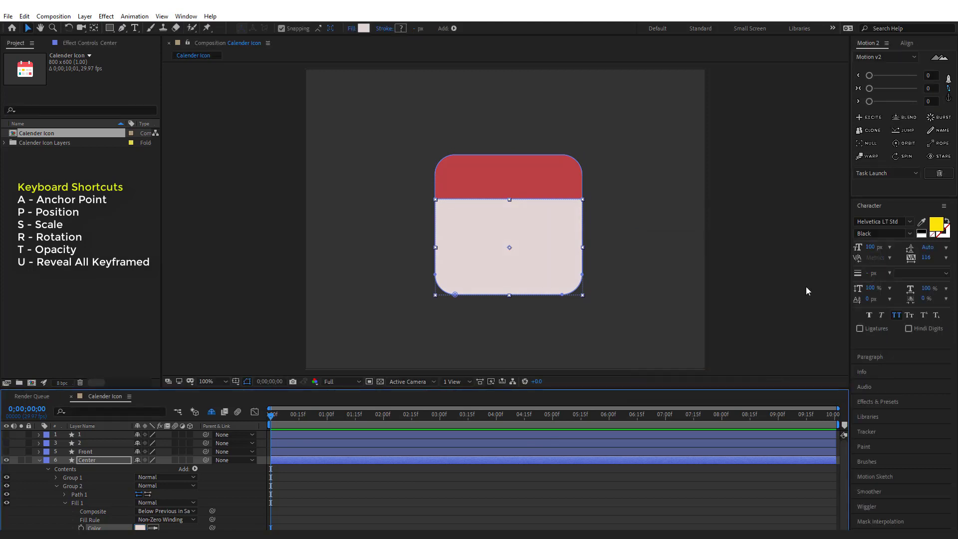
left_click(39, 460)
left_click(68, 495)
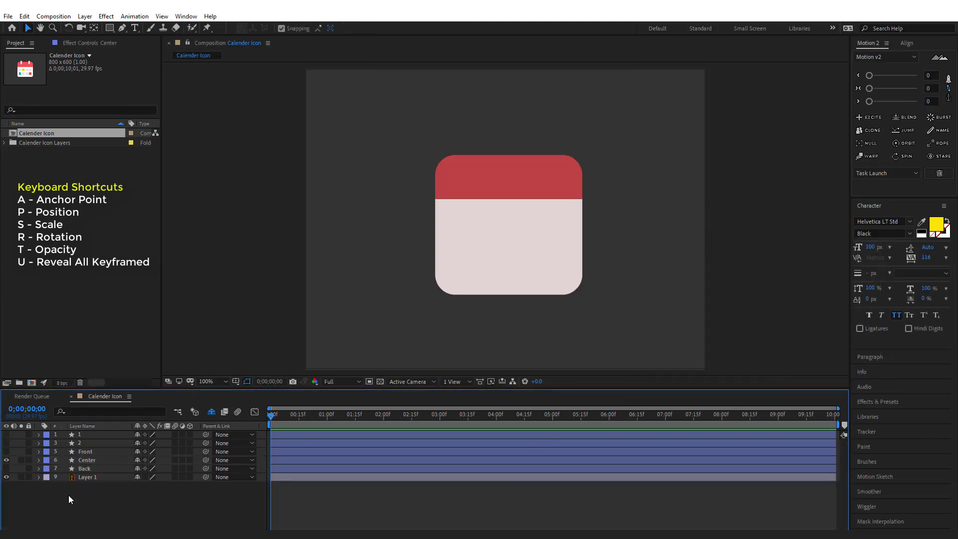
- Set the composition's 3D renderer to CINEMA 4D
left_click(83, 460)
left_click(97, 504)
right_click(245, 255)
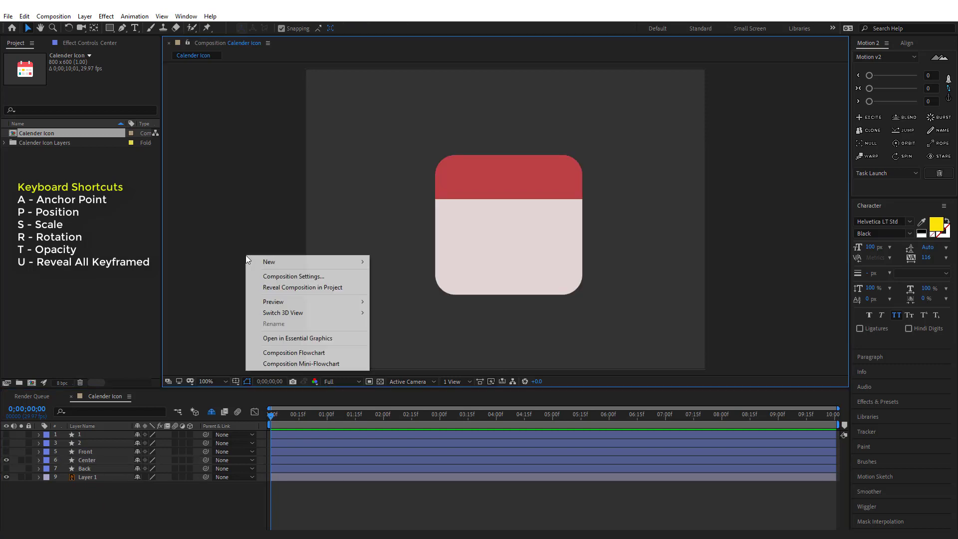
left_click(273, 277)
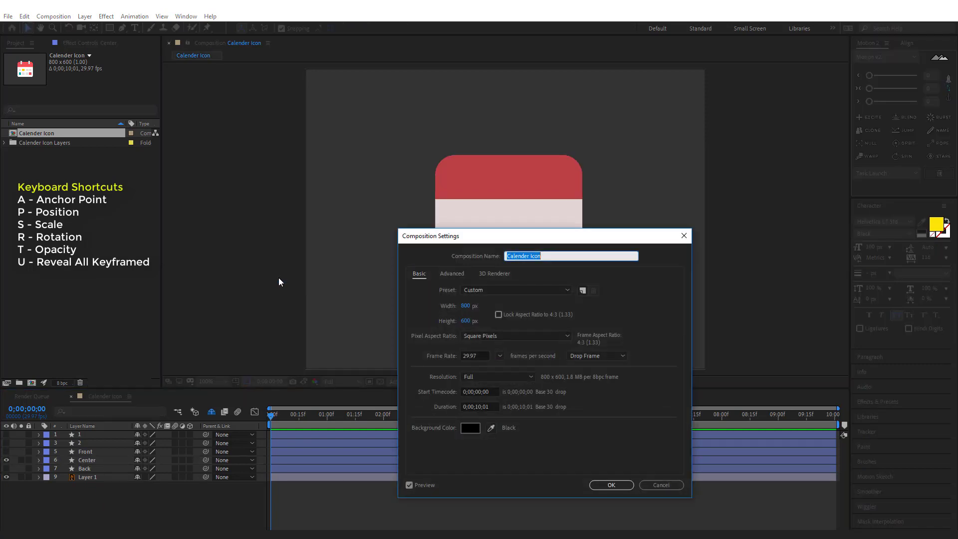
left_click(496, 274)
left_click(478, 317)
left_click(474, 340)
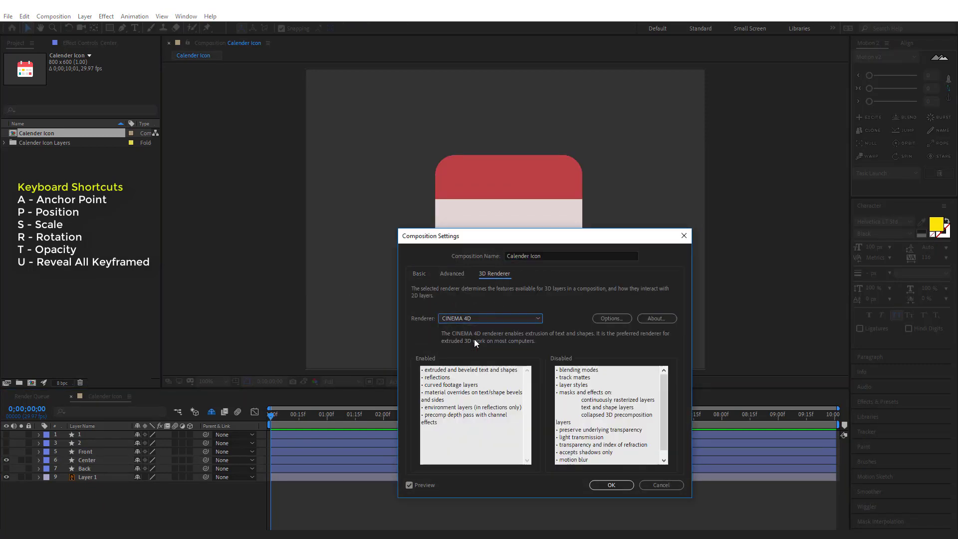
left_click(611, 485)
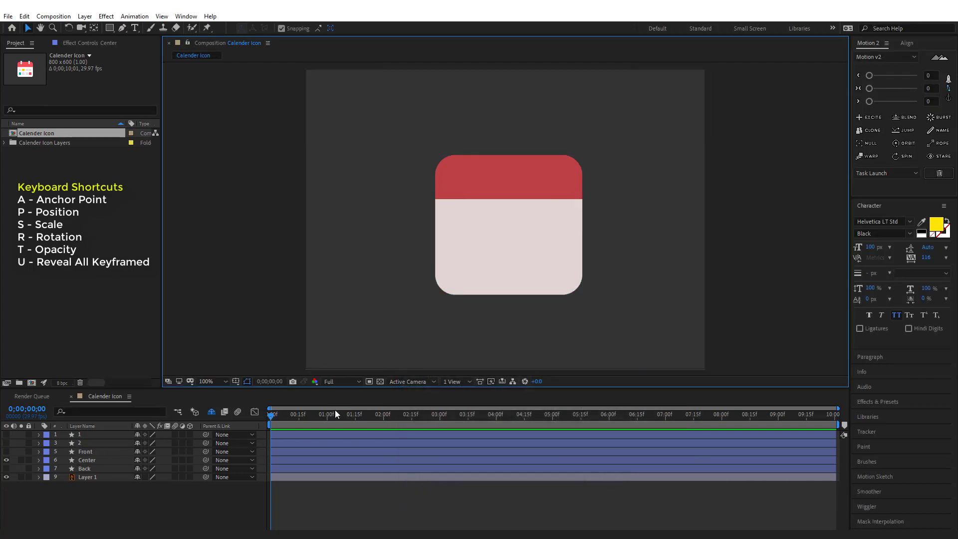
- Turn on 3D for layers 1, 2, Front, Center and Back, and view the composition from Custom View 1
left_click(417, 382)
left_click(416, 472)
left_click(190, 435)
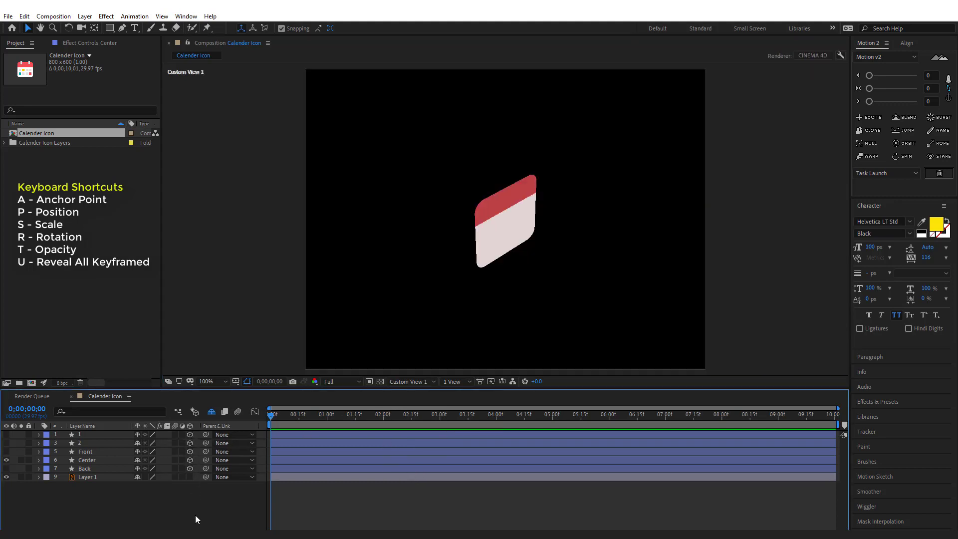
left_click(414, 382)
left_click(418, 471)
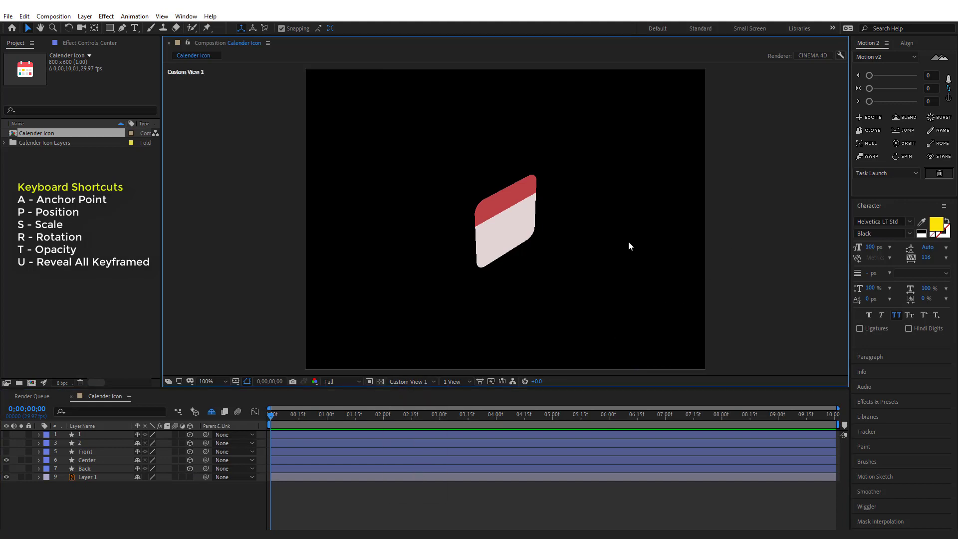
key("period")
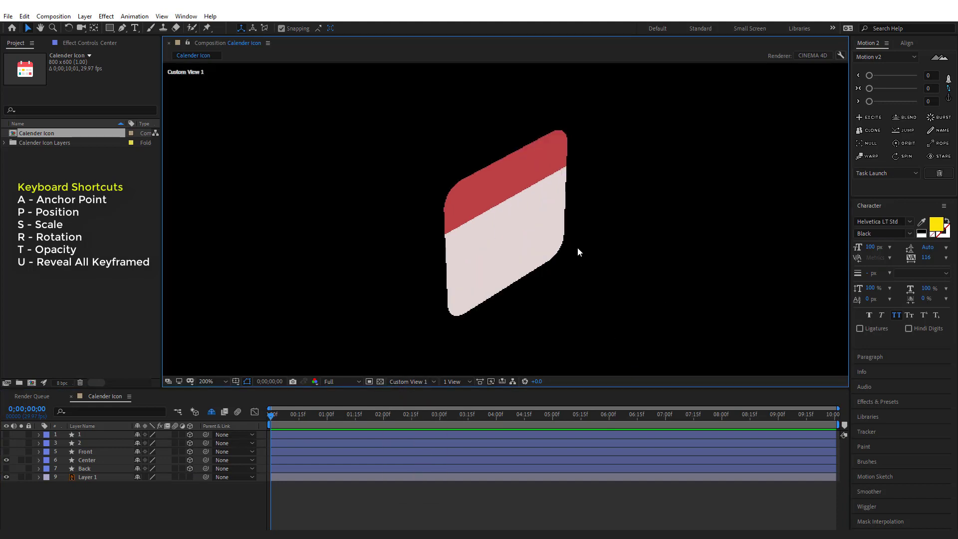
- Set the Center layer's extrusion depth to 60 and collapse the layer
left_click(38, 461)
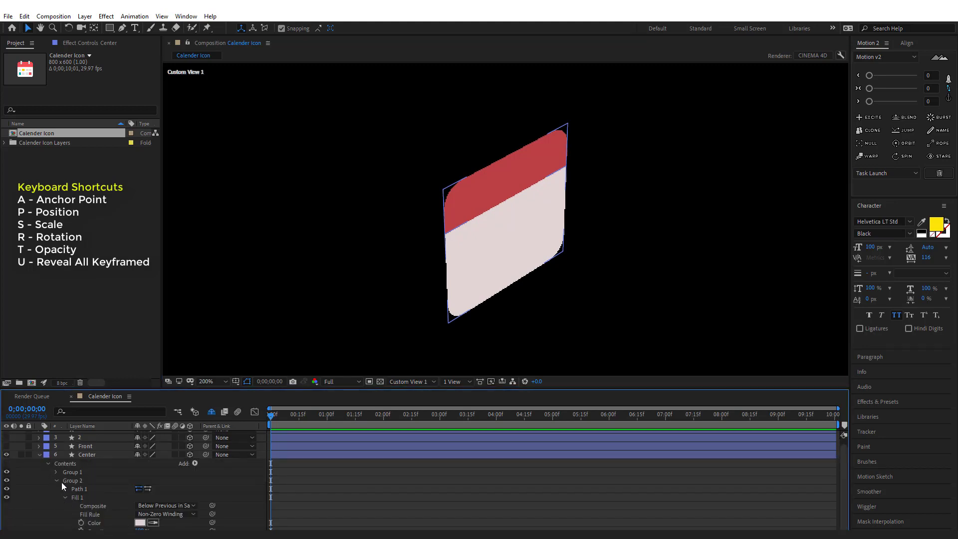
left_click(48, 463)
left_click(49, 486)
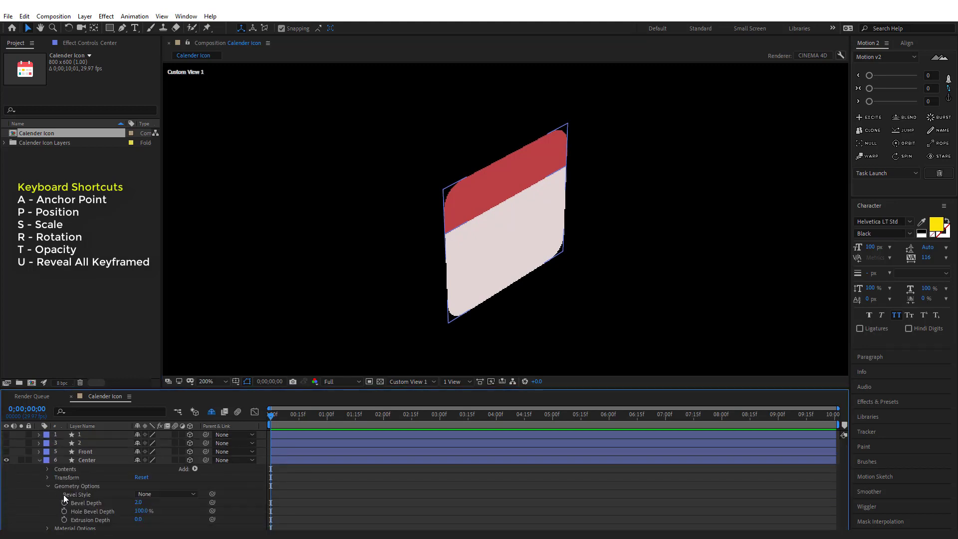
left_click(144, 519)
type("60")
key("Return")
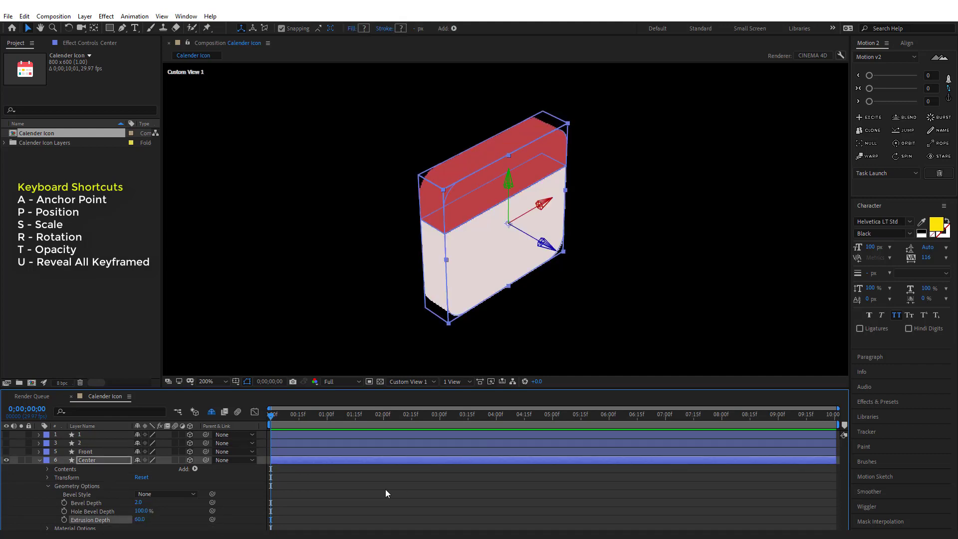
left_click(383, 488)
left_click(40, 460)
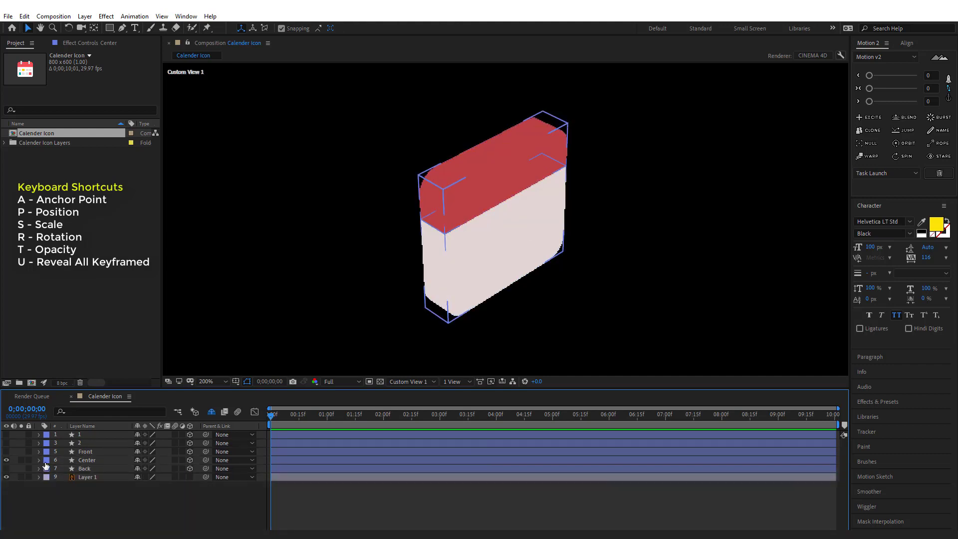
- Show the Front layer and reveal its Position property
left_click(6, 452)
left_click(93, 451)
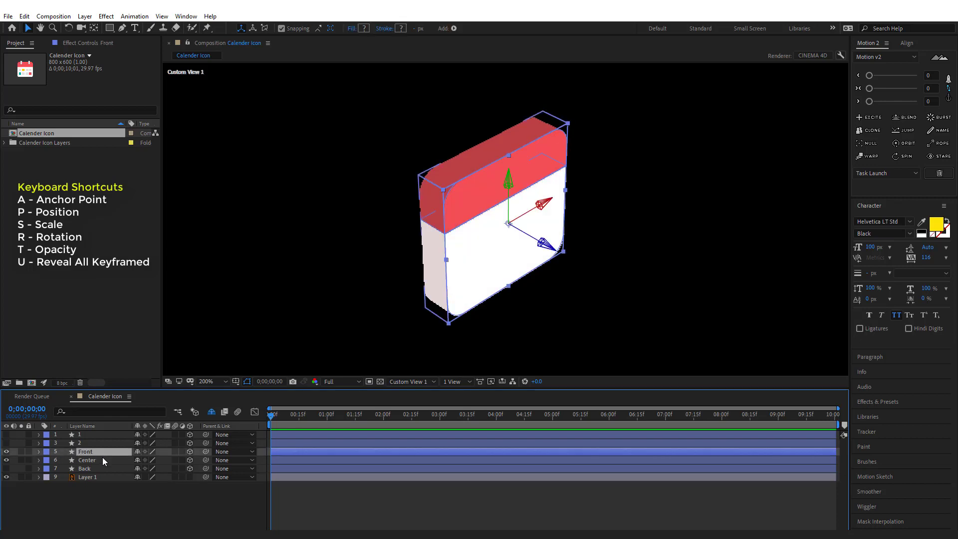
key("p")
left_click(168, 460)
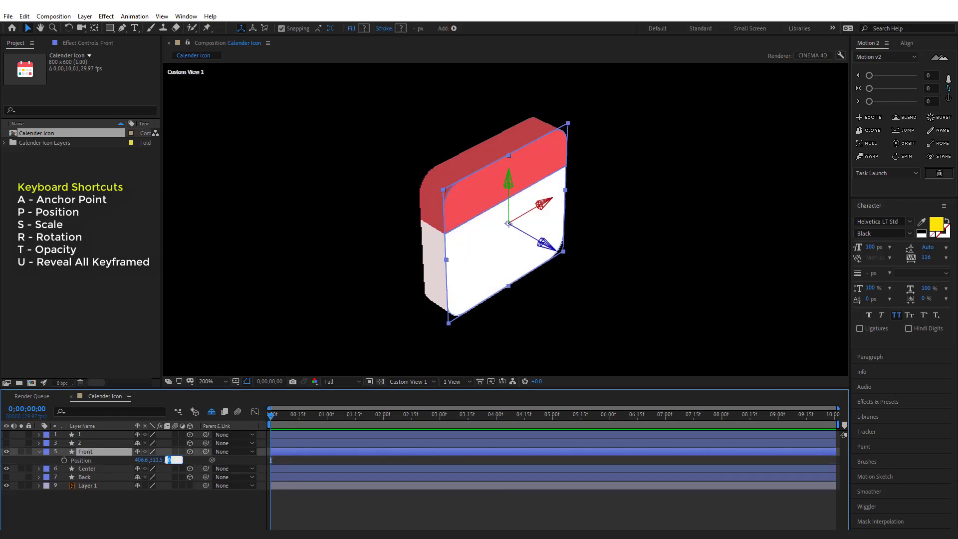
type("1")
left_click(192, 503)
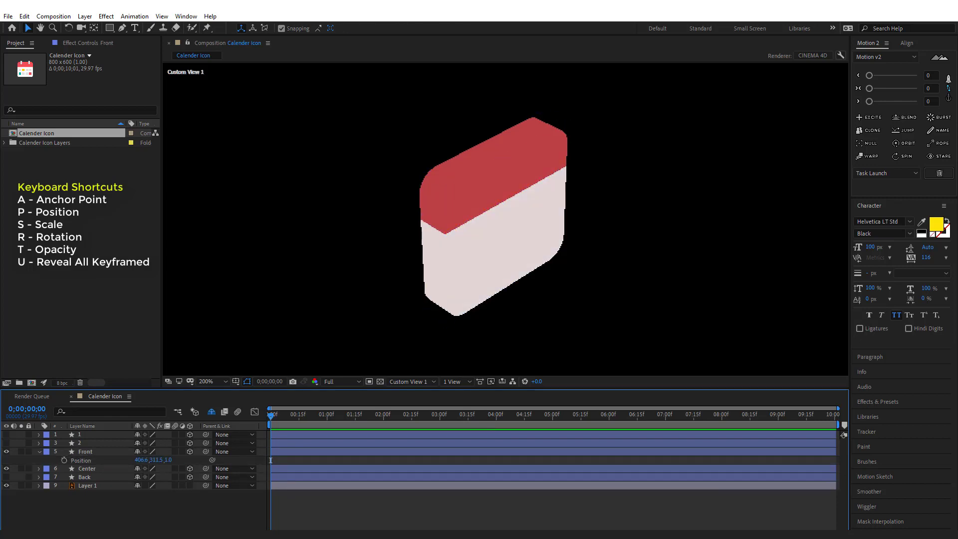
- Set the Front layer's Z position to -1 so it sits just ahead of the extruded Center layer
left_click(171, 460)
type("-1")
left_click(188, 503)
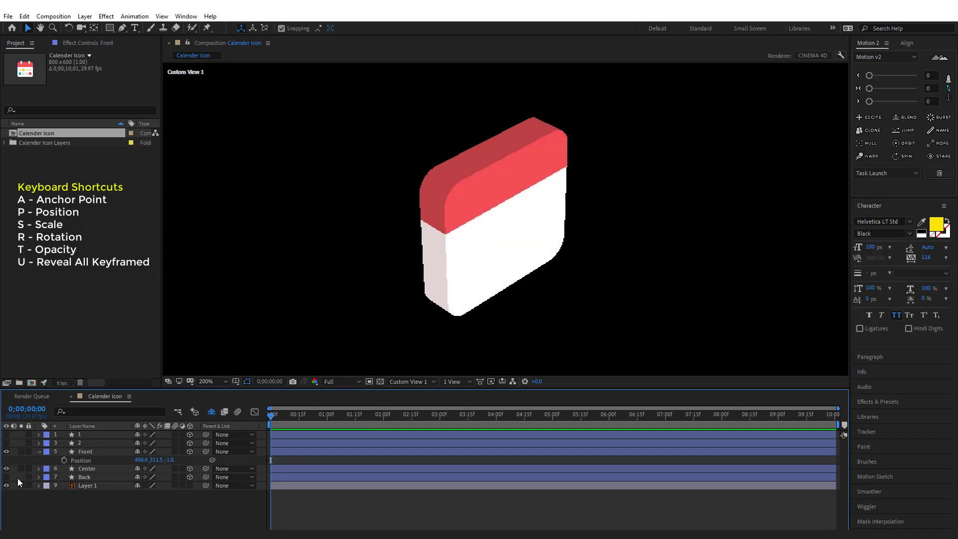
- Show the Back layer with its Z position set to 61, and collapse the Front and Back layers
left_click(83, 477)
key("p")
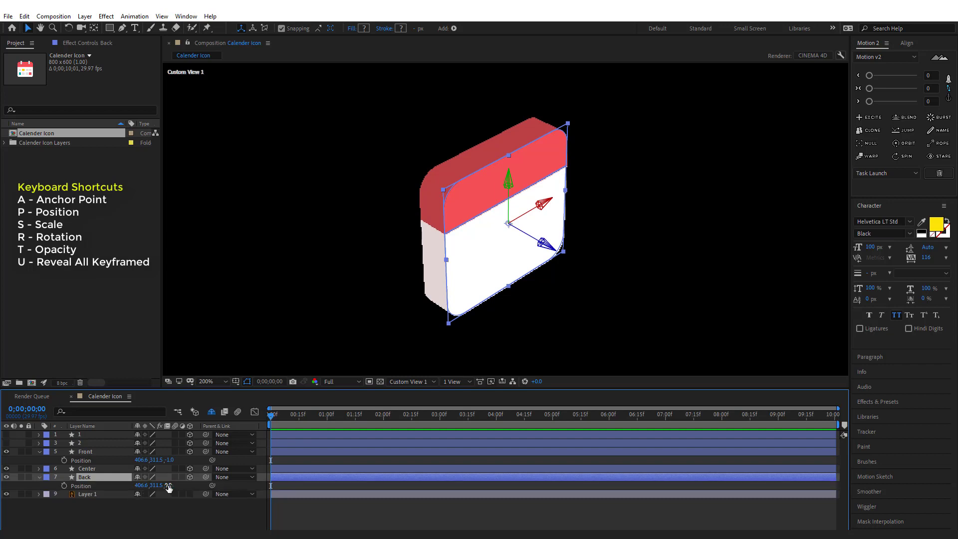
left_click(173, 485)
type("61")
key("Return")
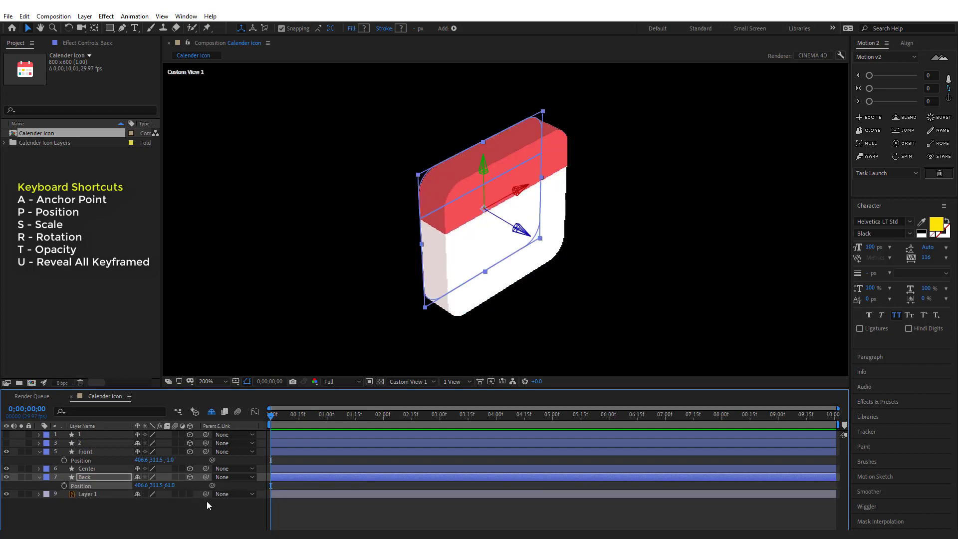
left_click(207, 501)
key("ctrl+a")
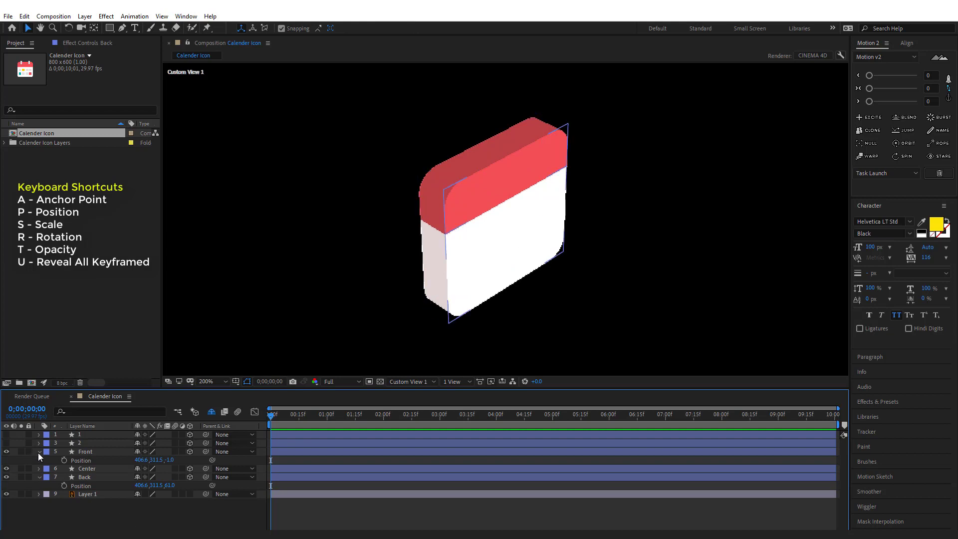
left_click(39, 452)
left_click(39, 468)
- Show layer 2, the date squares and holes, and set its Z position to -2
left_click(6, 443)
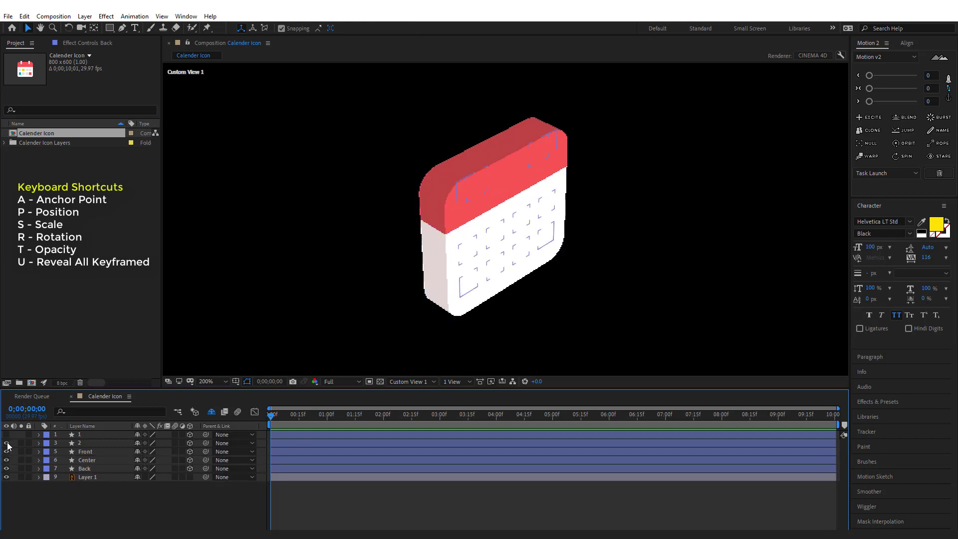
left_click(88, 444)
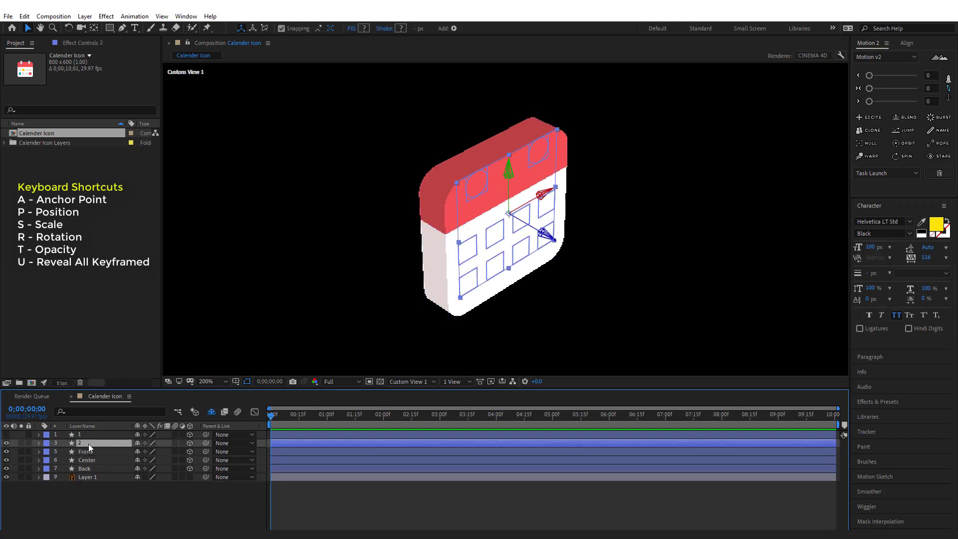
key("p")
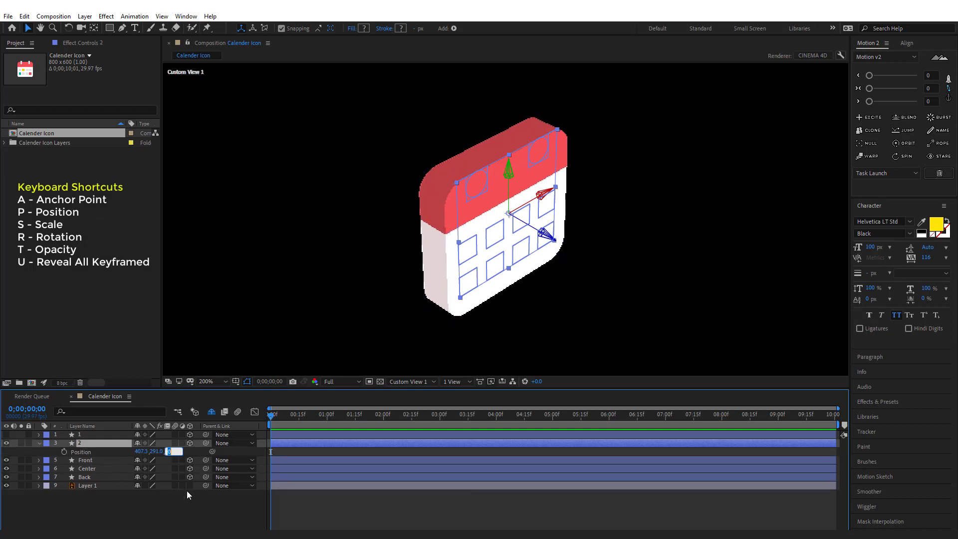
type("-1")
key("BackSpace")
type("2")
key("Return")
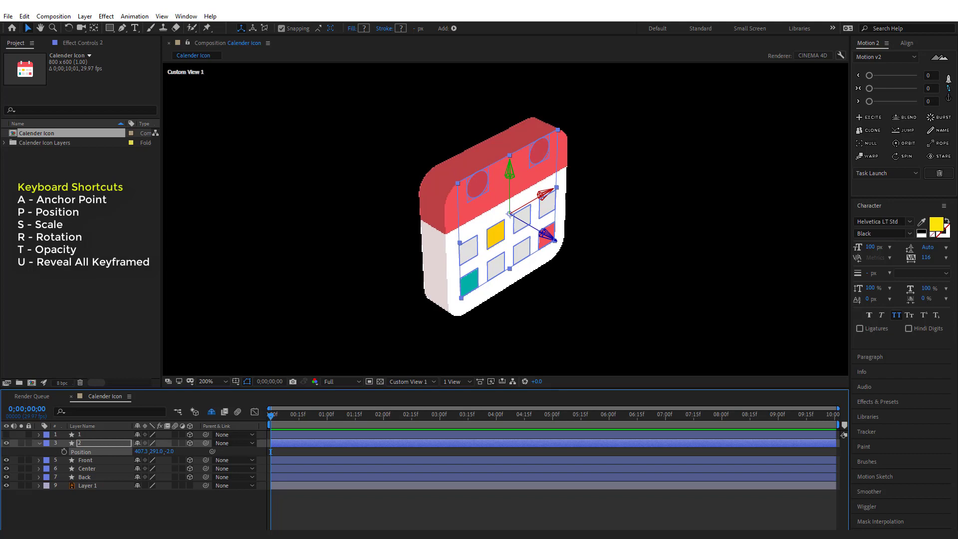
left_click(187, 491)
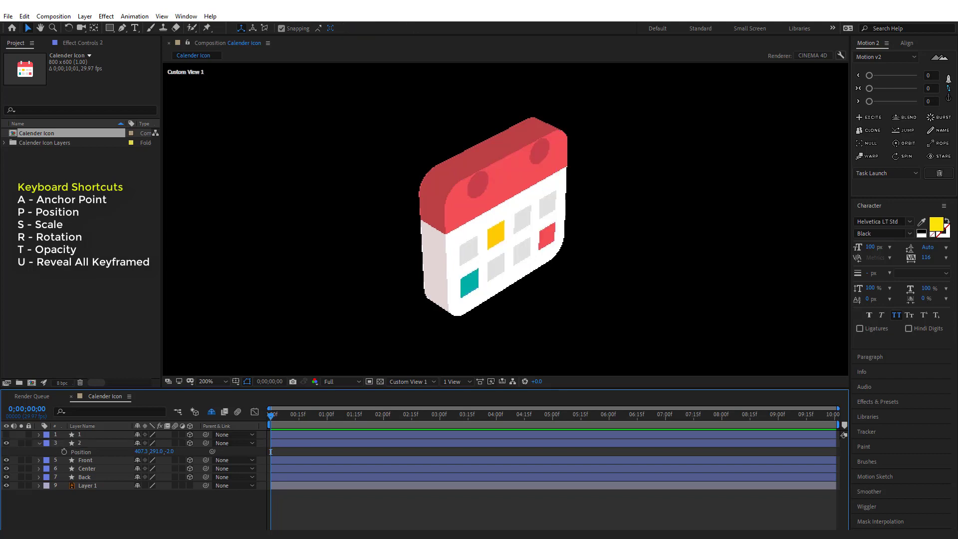
left_click(39, 442)
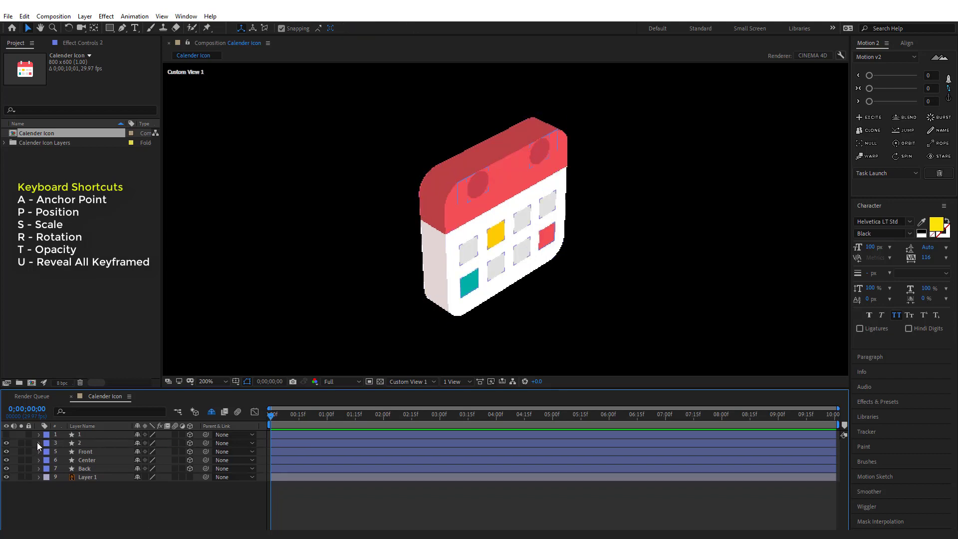
- Show layer 1, the two binder rings, and set its Z position to -4
left_click(79, 434)
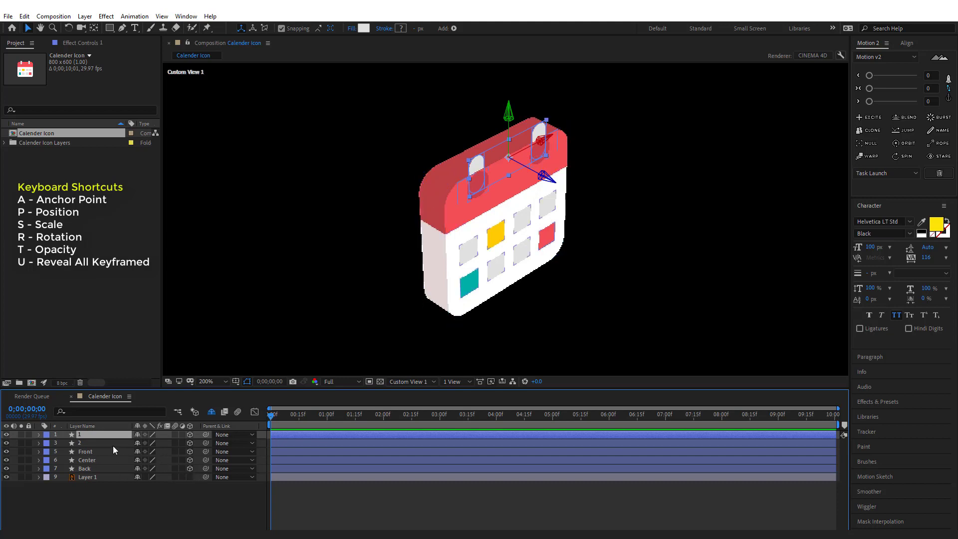
key("p")
left_click(169, 442)
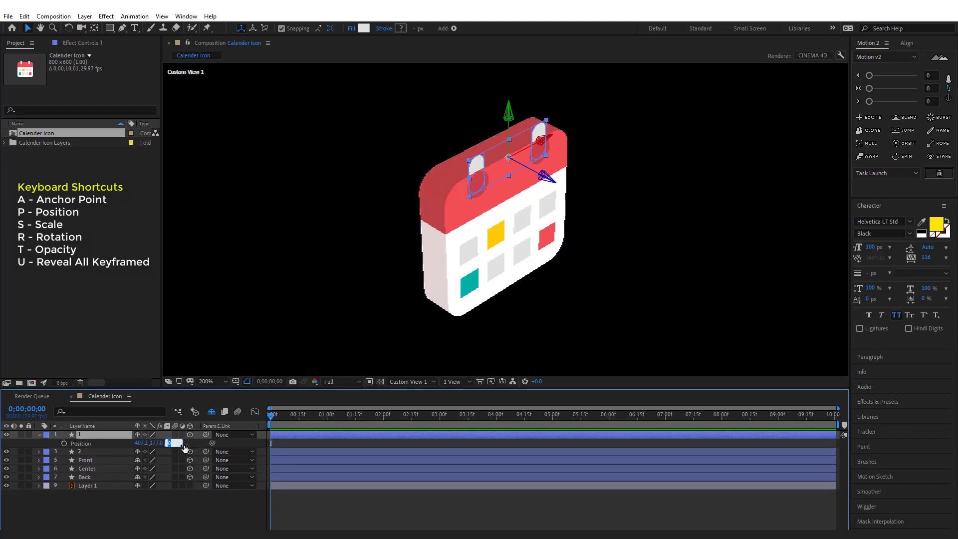
key("BackSpace")
type("-4")
key("Return")
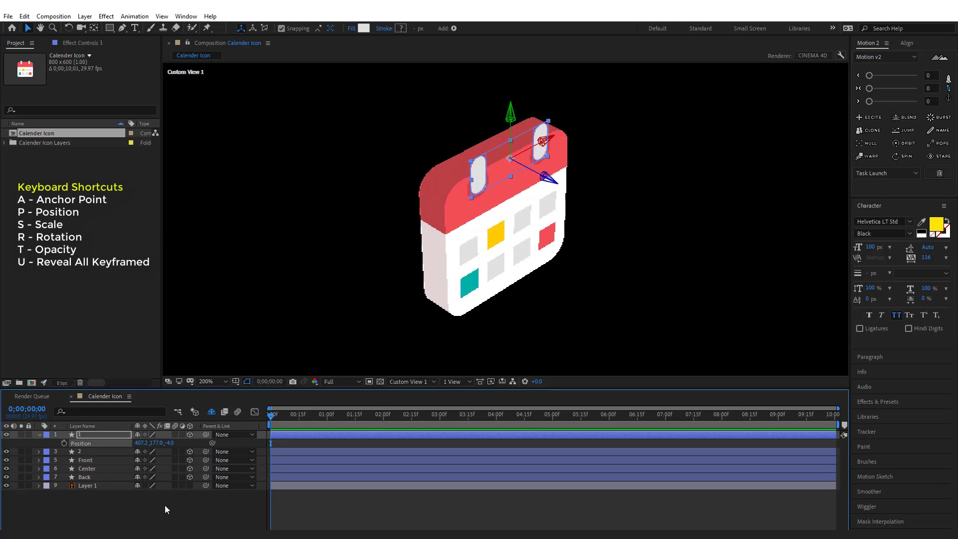
left_click(160, 522)
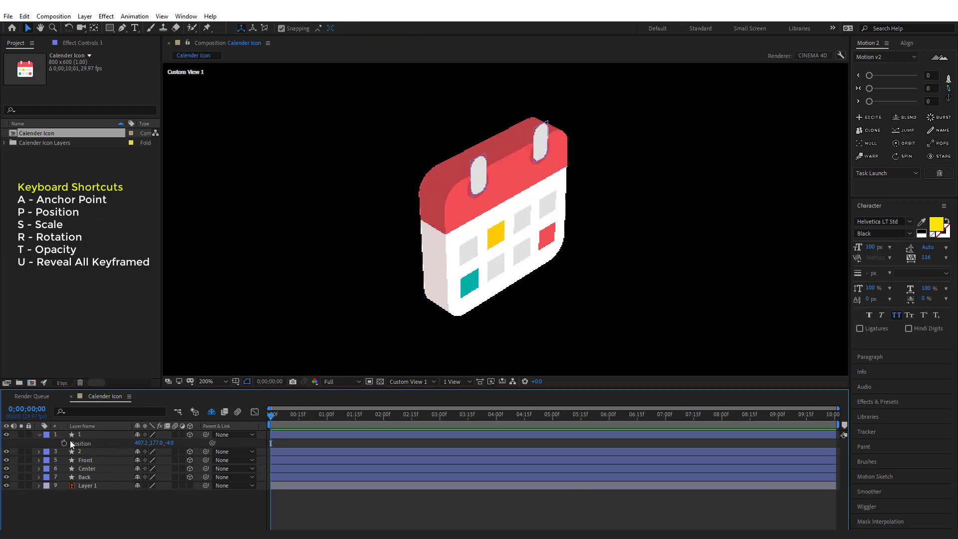
left_click(39, 435)
- Set the extrusion depth of layer 1, the binder rings, to 64 in its geometry options
left_click(39, 434)
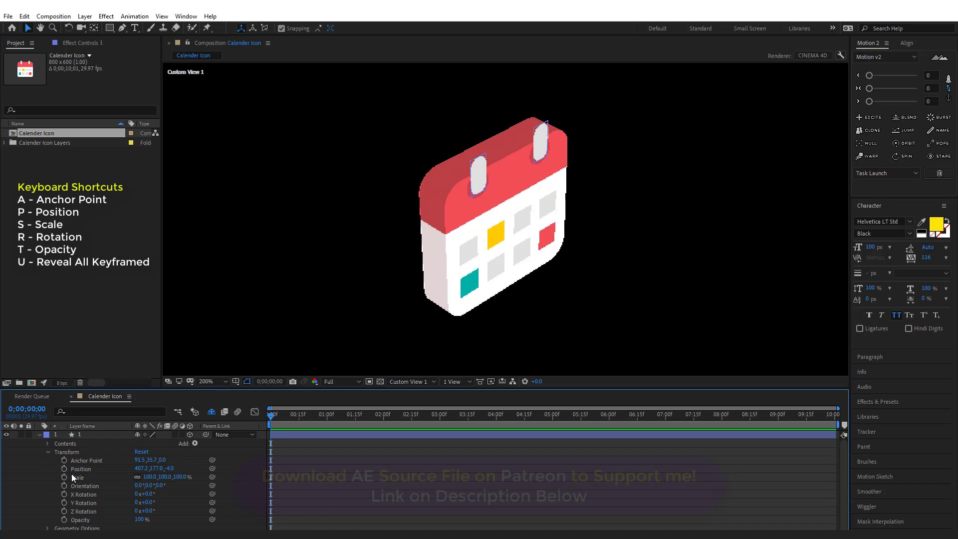
left_click(47, 461)
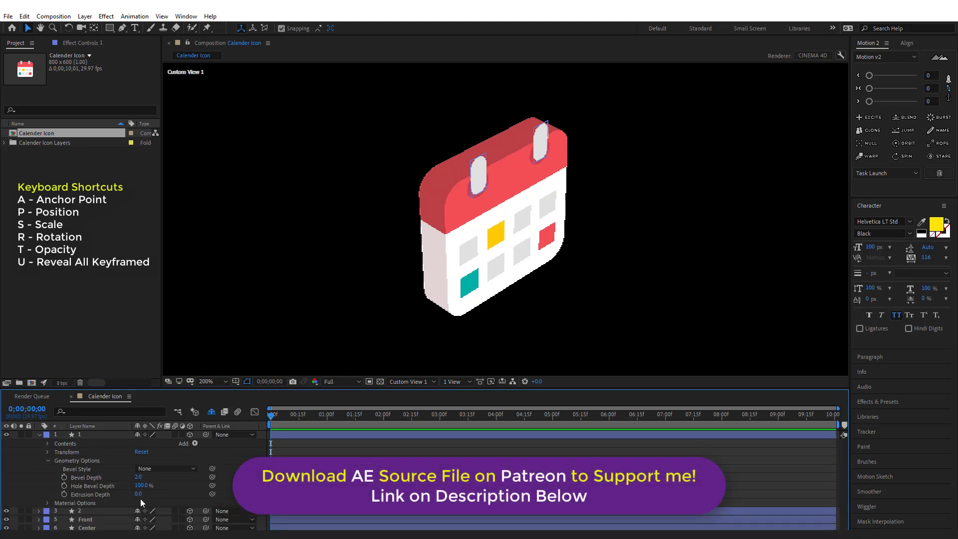
left_click(139, 494)
type("64")
key("Return")
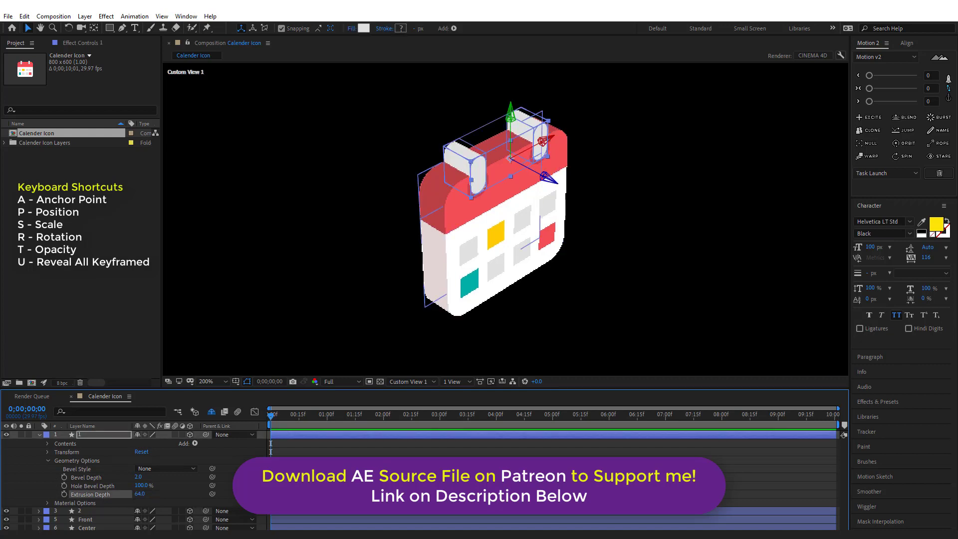
left_click(399, 482)
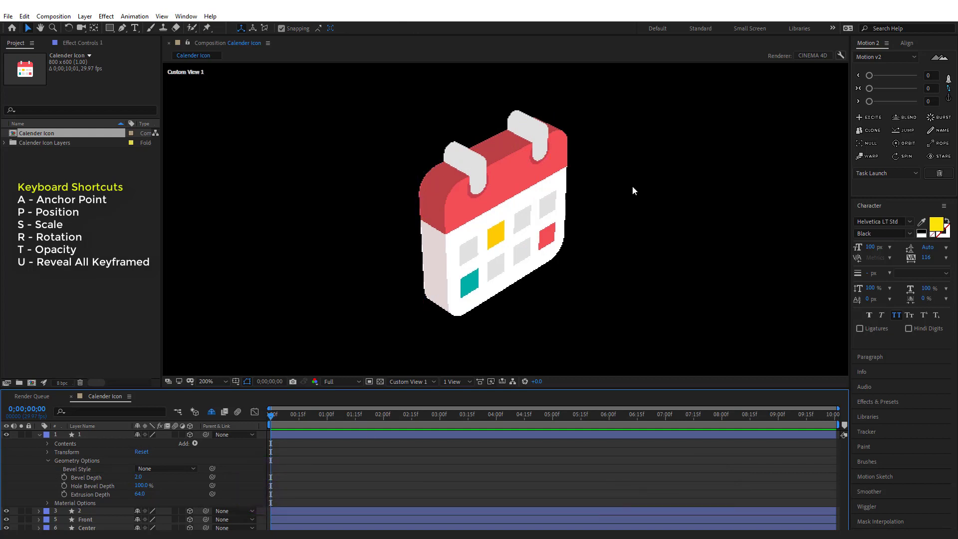
- Set the extrusion depth of layer 1 to 66 and collapse the layer
left_click(140, 495)
type("66")
key("Return")
key("F2")
left_click(40, 434)
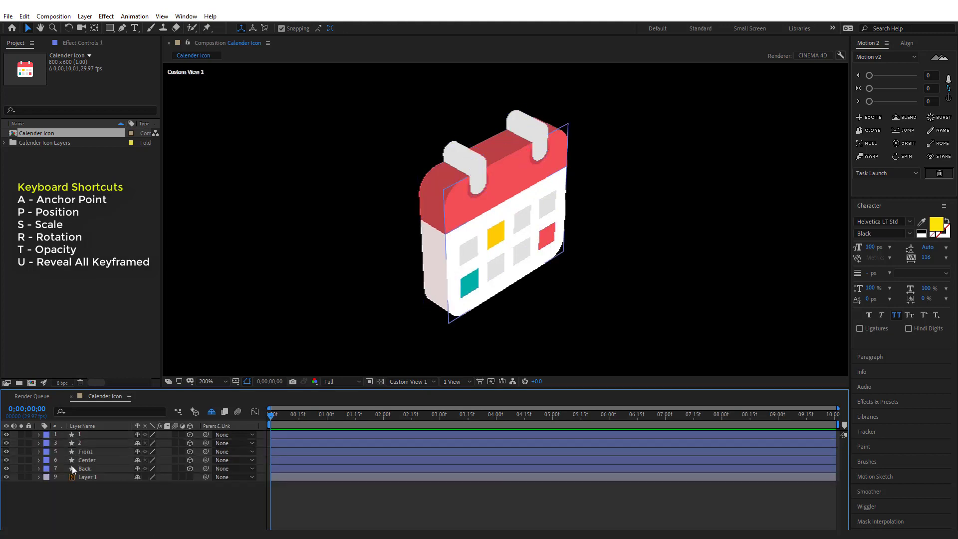
- Duplicate layer 1, the extruded binder rings
left_click(79, 433)
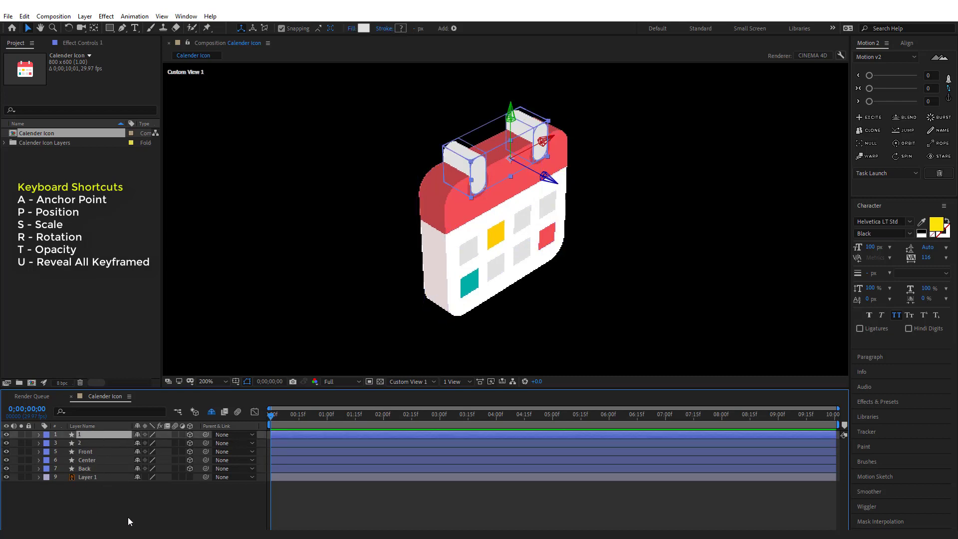
key("ctrl+d")
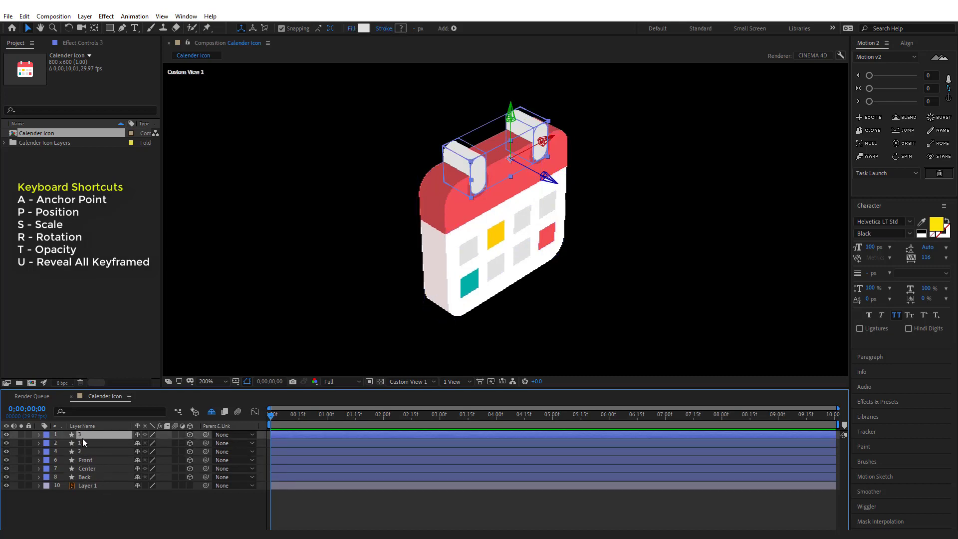
- Rename the duplicated binder rings layer as Front
left_click(82, 442)
left_click(82, 435)
key("Return")
type("Front")
key("Return")
- Set the extrusion depth of the Front rings layer to 0 in its geometry options and collapse the layer
left_click(38, 434)
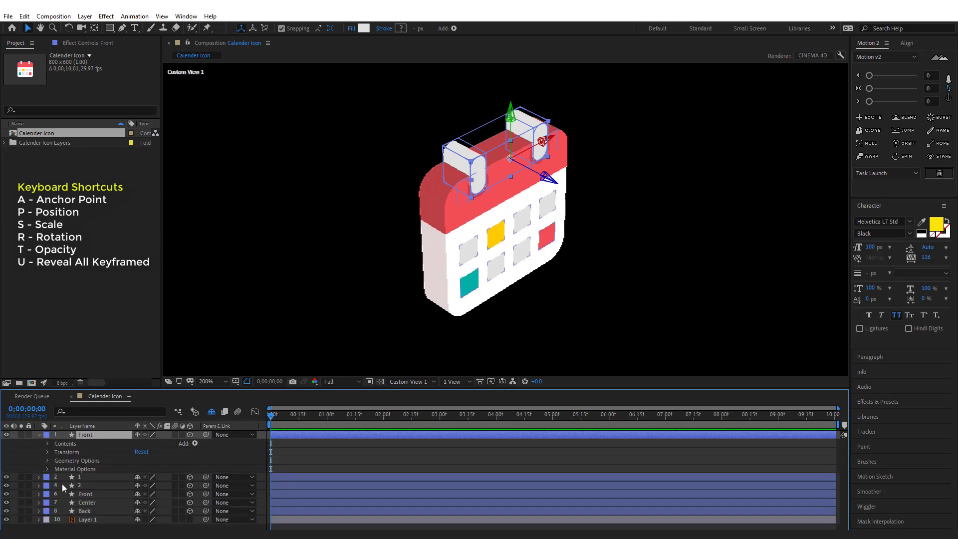
left_click(48, 461)
left_click(139, 493)
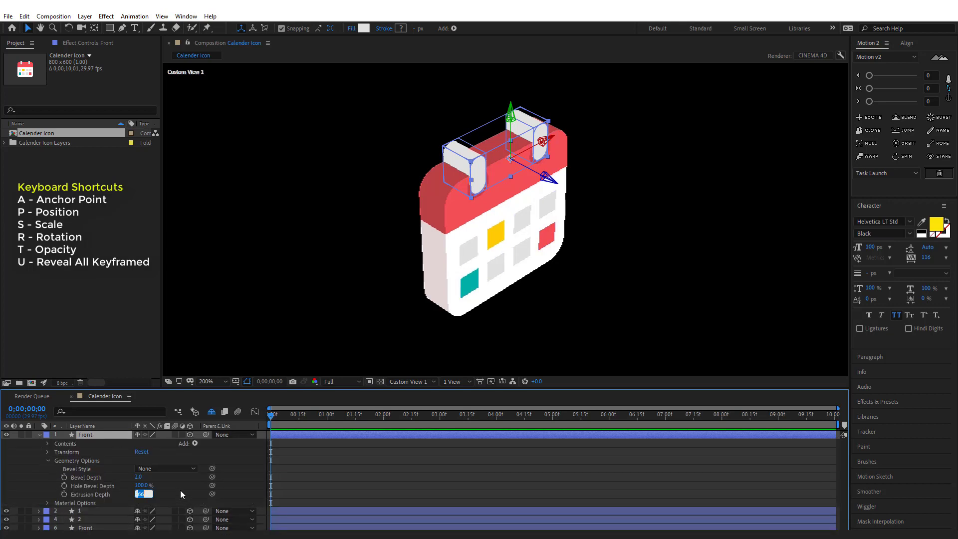
type("0")
key("Return")
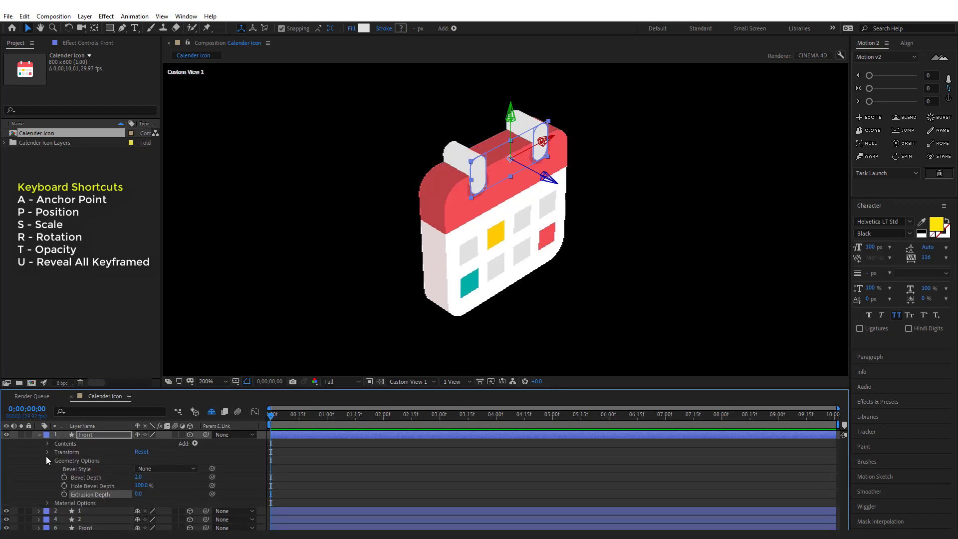
left_click(38, 434)
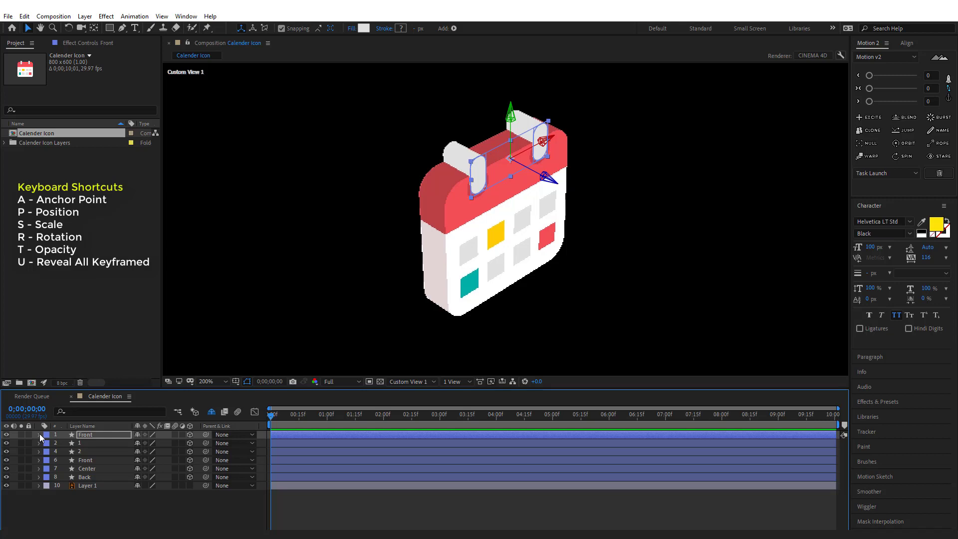
- Set the Z position of the Front rings layer to -5
left_click(106, 437)
key("p")
left_click(174, 442)
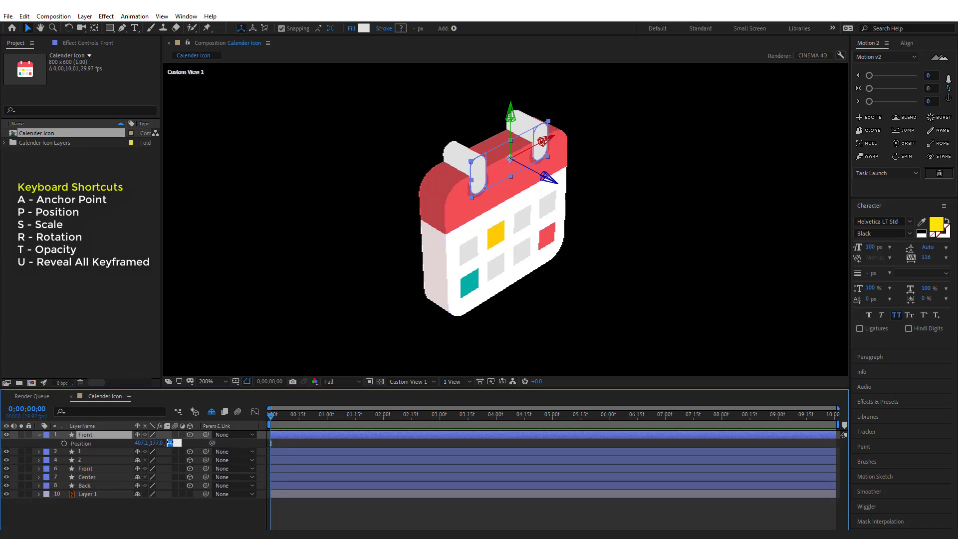
left_click(177, 443)
type("5")
key("Return")
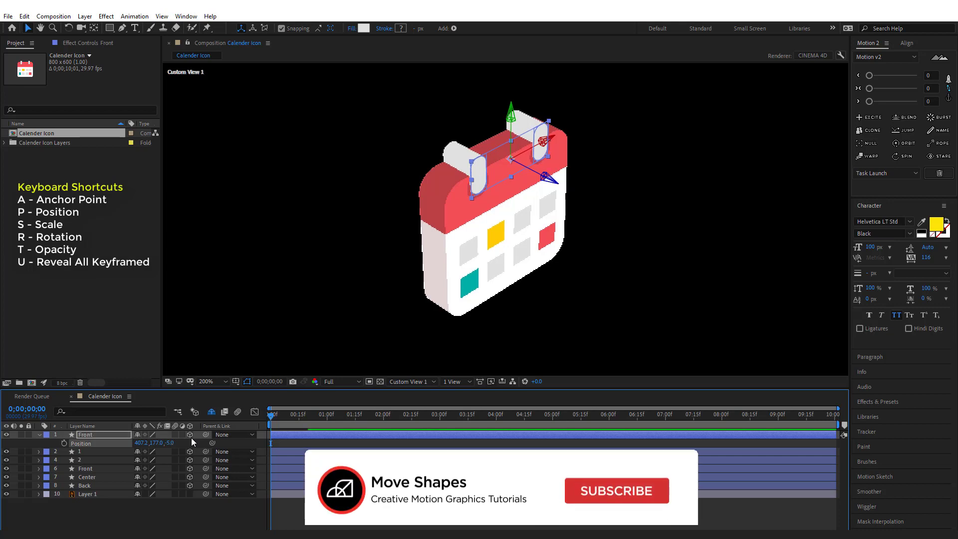
- Change the fill of the Front rings layer to the white sampled from the calendar's body and inspect the recoloured ring faces
left_click(363, 28)
left_click(840, 310)
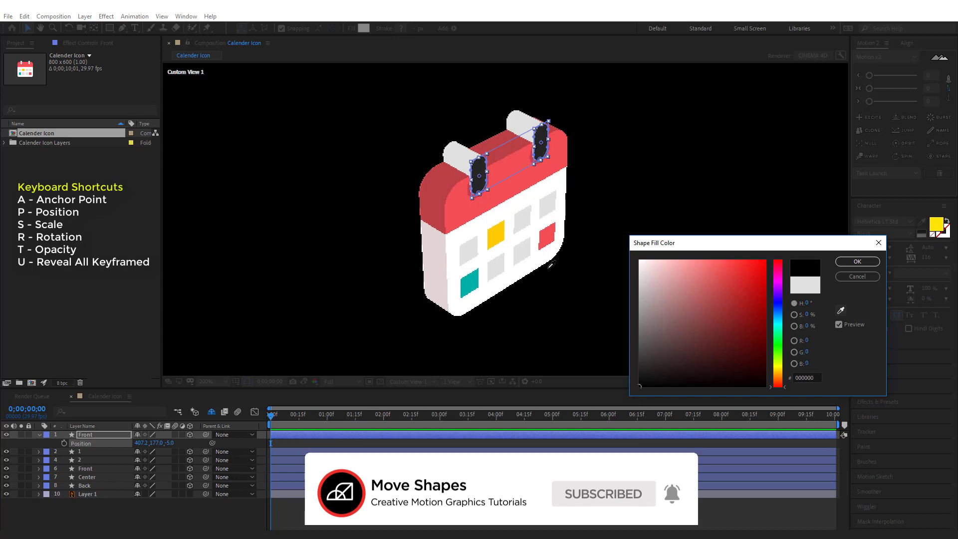
left_click(483, 224)
left_click(857, 261)
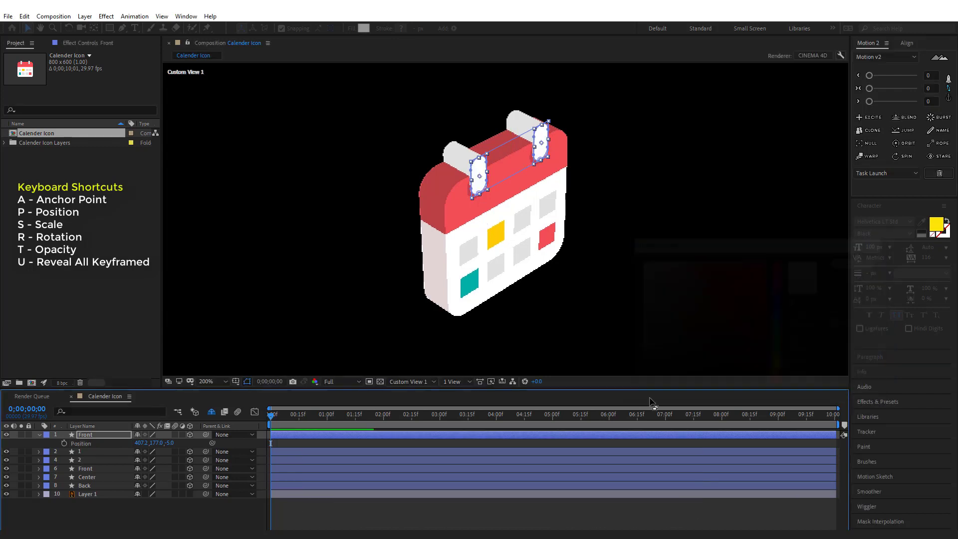
left_click(536, 519)
key("period")
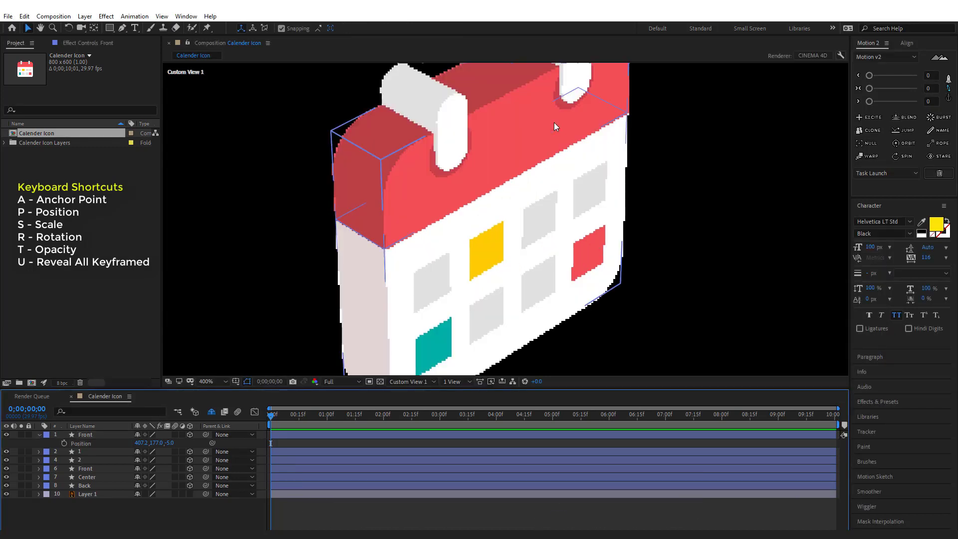
left_click_drag(691, 163, 673, 242)
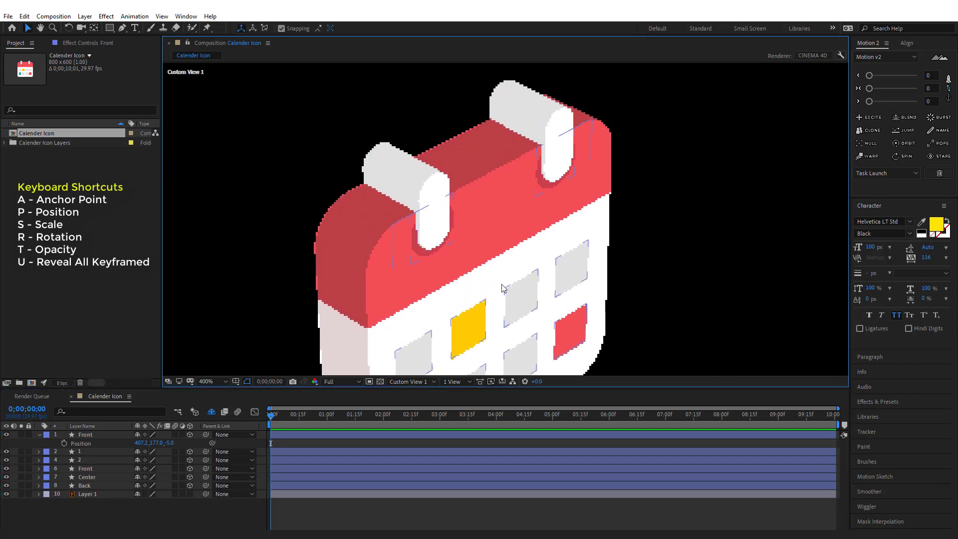
key("comma")
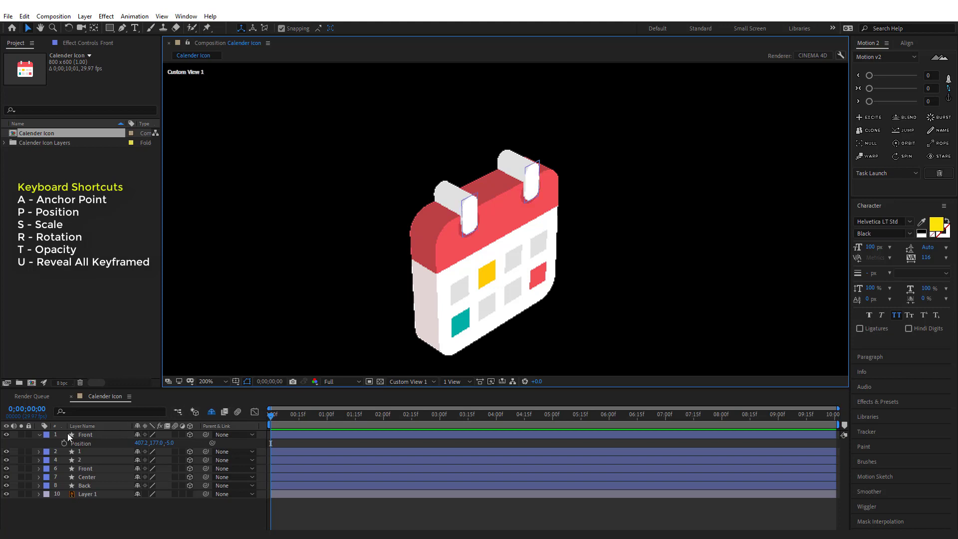
- Duplicate the Front rings layer and name the copy Back
left_click(40, 434)
left_click(95, 437)
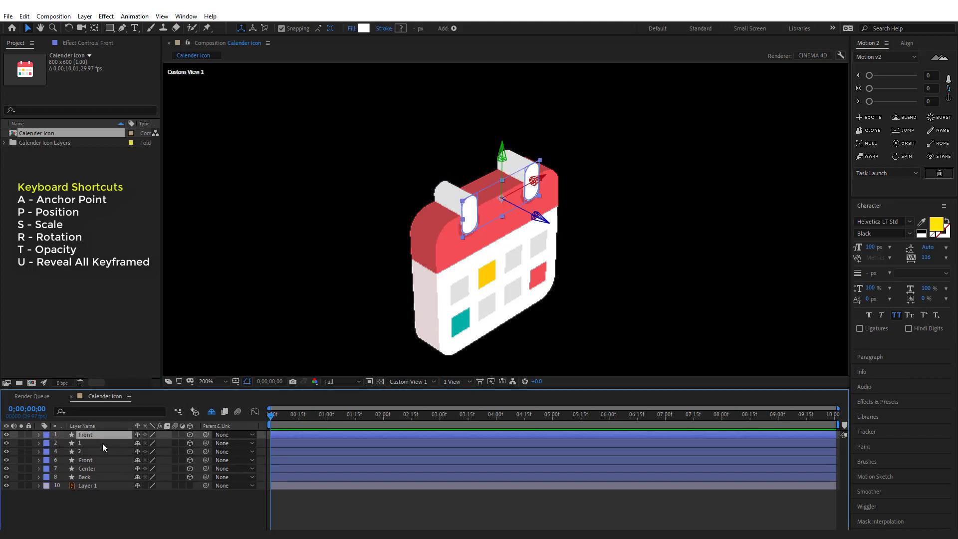
key("ctrl+d")
key("Return")
type("Ba")
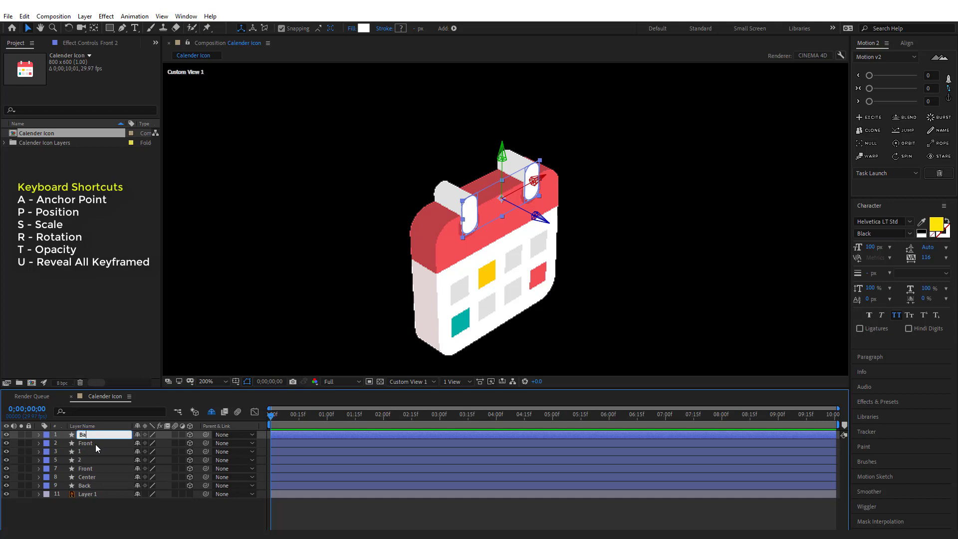
type("ck")
key("Return")
- Check the extrusion depth of layer 1, the extruded binder rings, in its geometry options
left_click(39, 451)
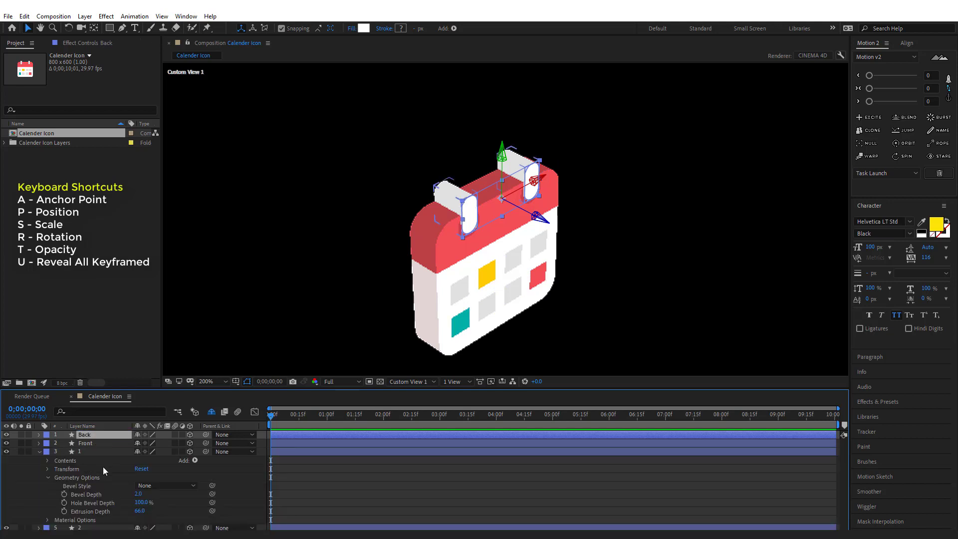
left_click(138, 511)
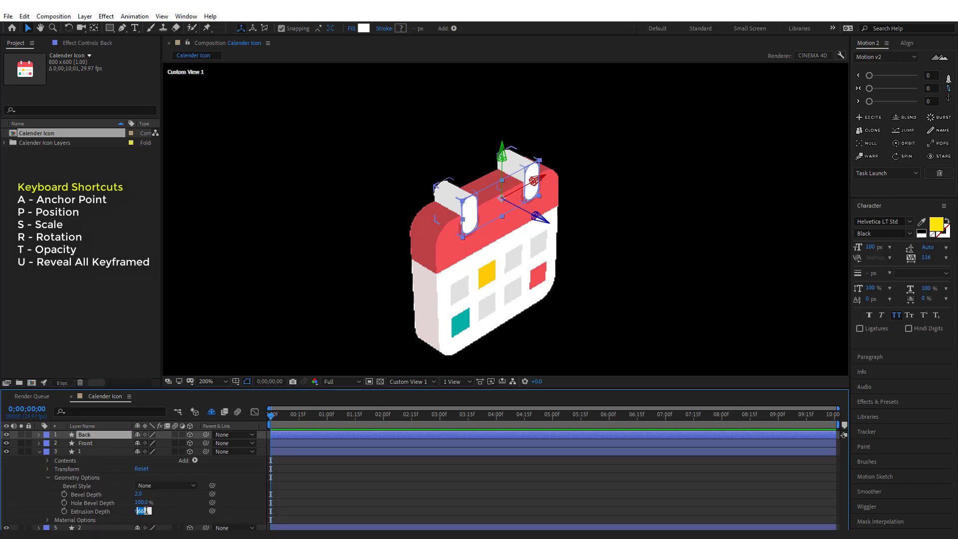
left_click(39, 451)
- Set the Z position of the Back rings layer to 67 and deselect it
left_click(39, 435)
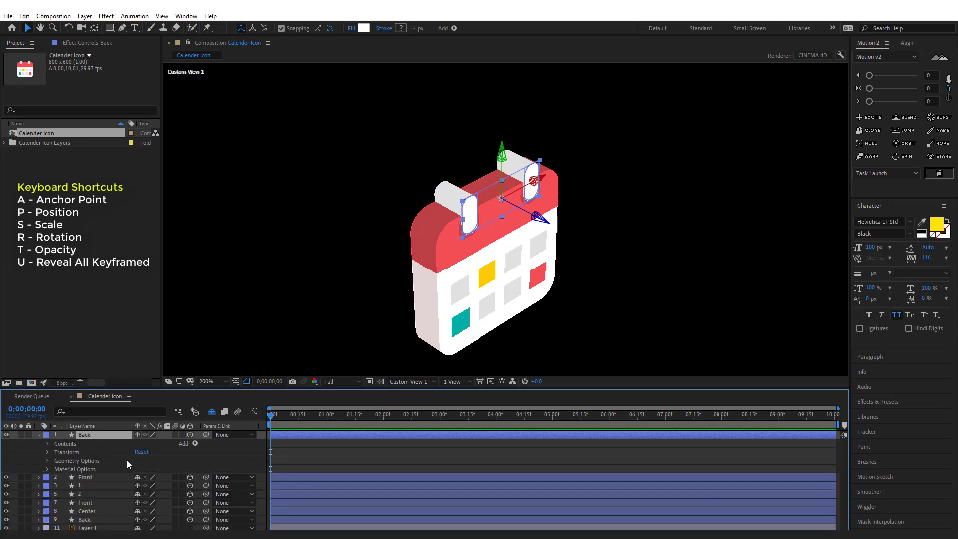
left_click(39, 434)
key("p")
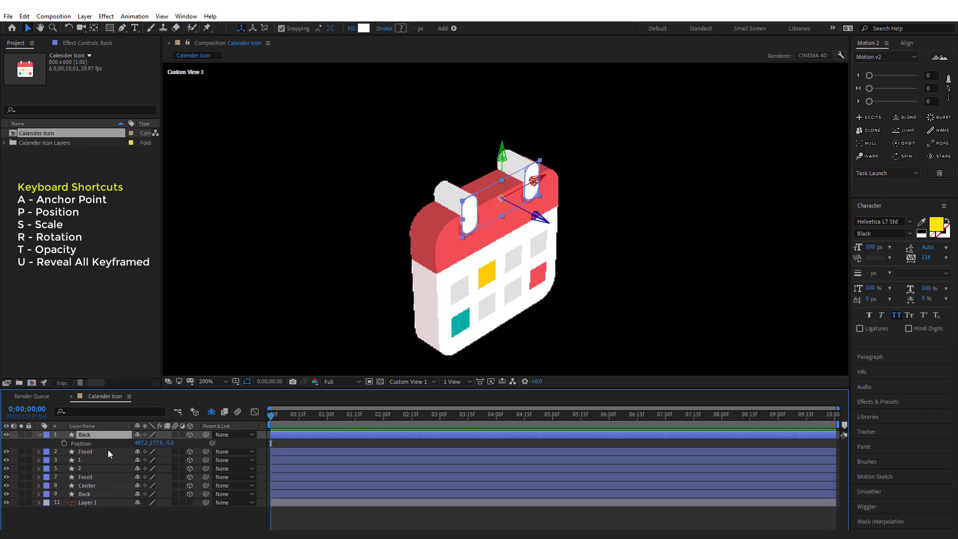
left_click(170, 442)
key("Return")
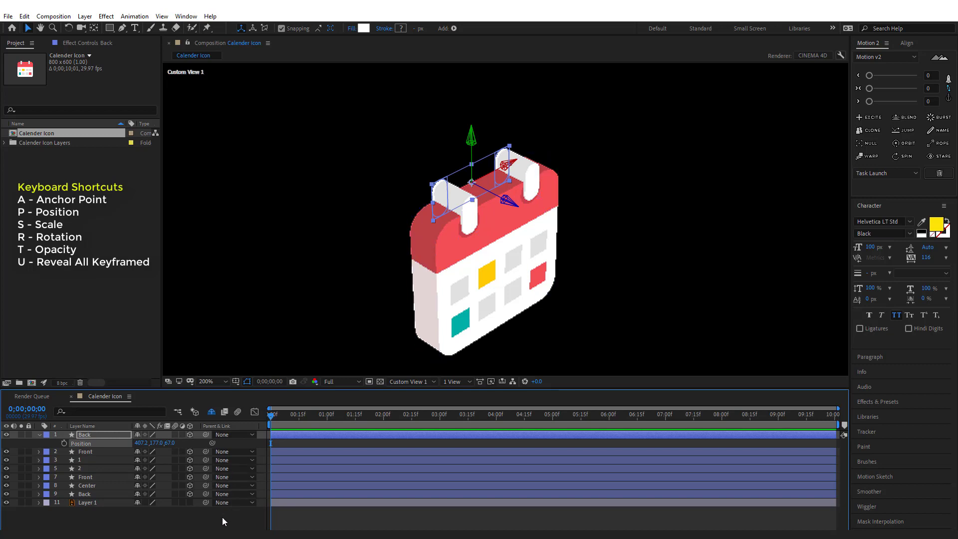
left_click(224, 522)
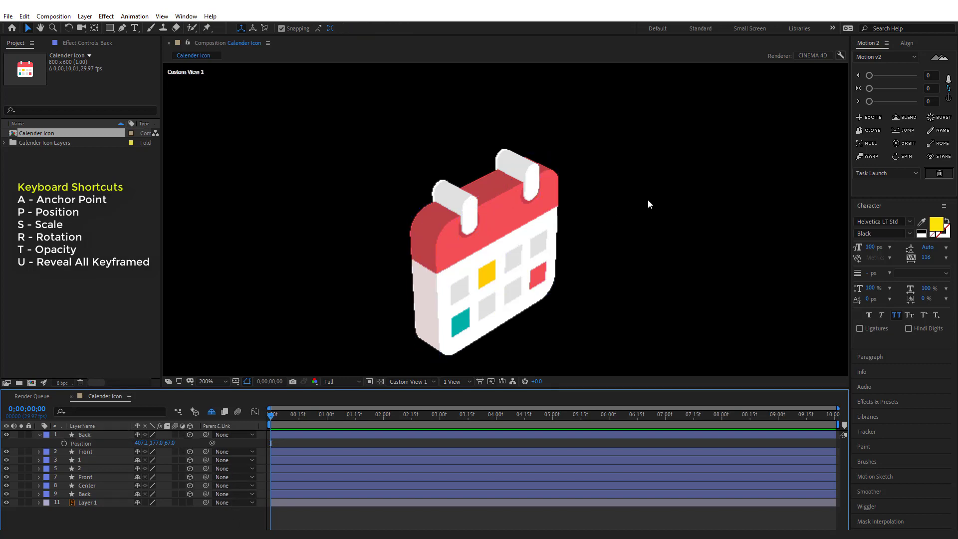
- Switch the composition view to Active Camera and collapse the Back rings layer
left_click(403, 383)
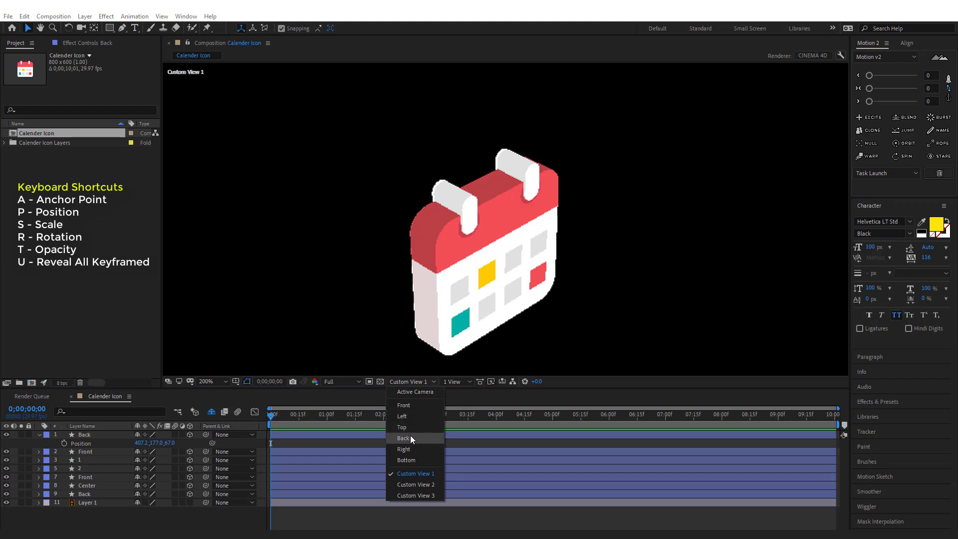
left_click(411, 392)
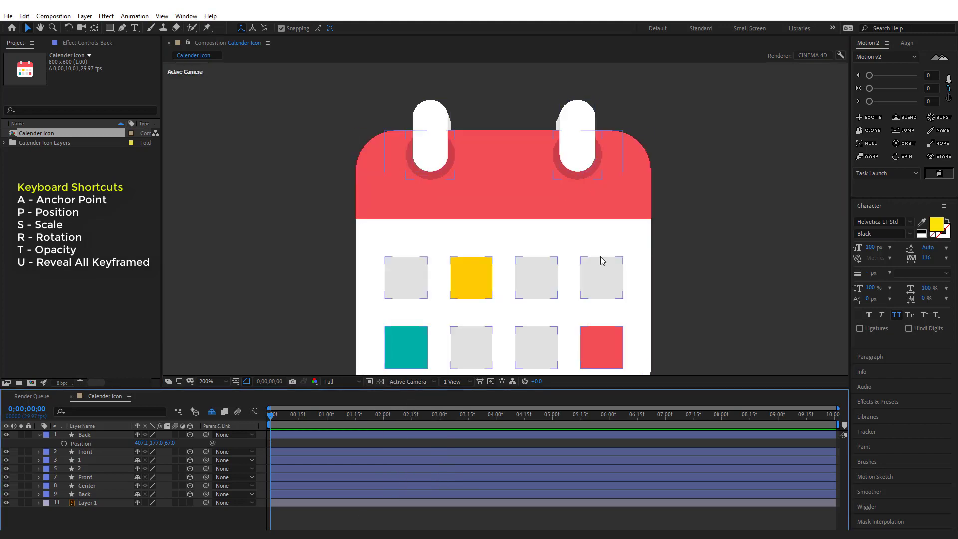
key("comma")
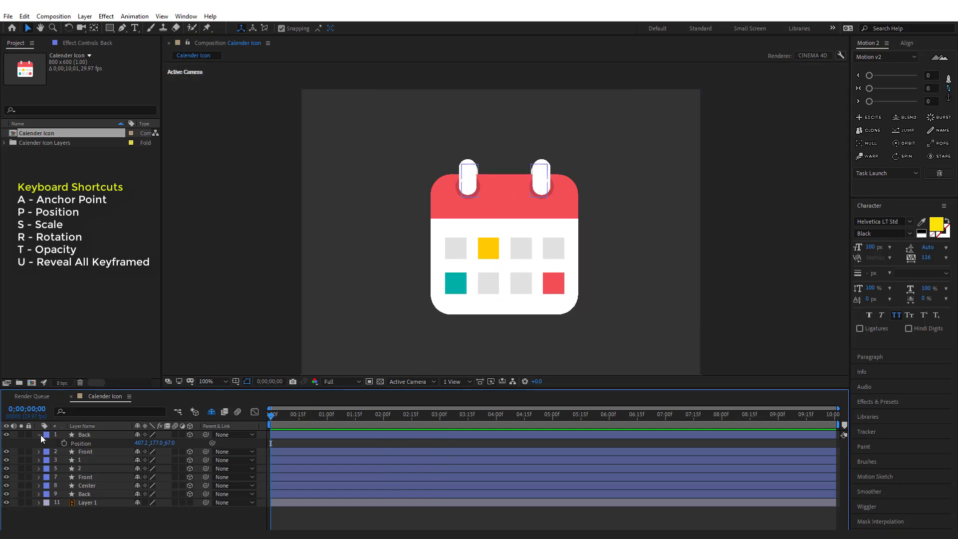
left_click(40, 435)
- Add a null object to the composition and make it a 3D layer
right_click(751, 196)
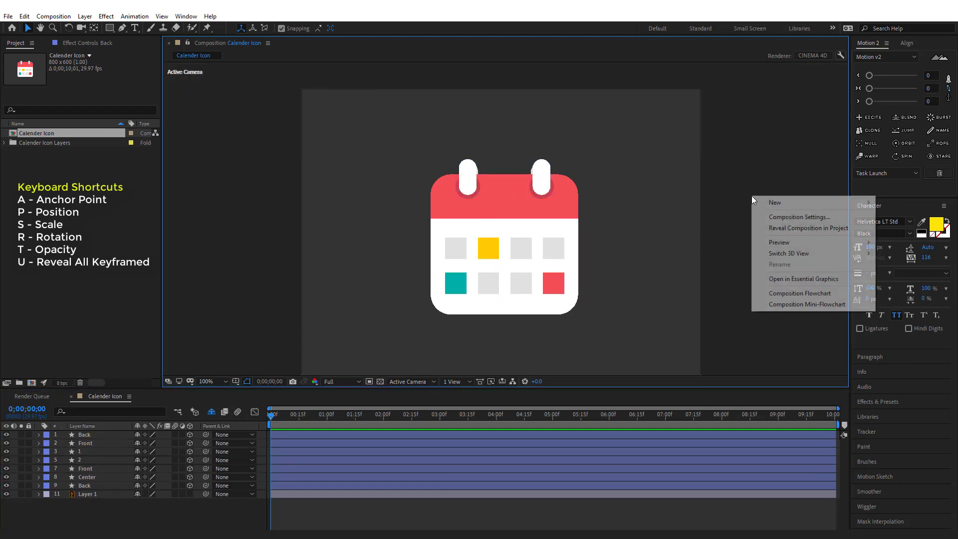
mouse_move(775, 203)
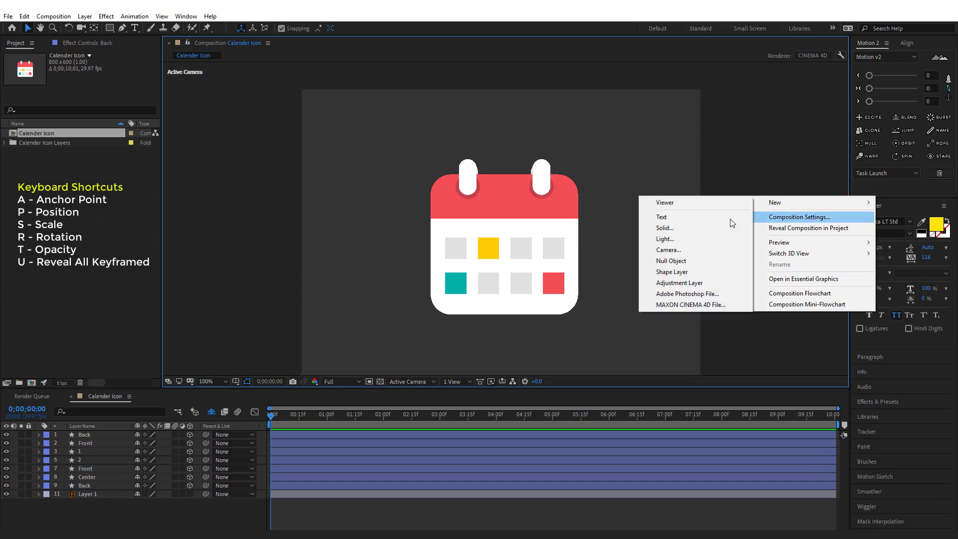
left_click(675, 259)
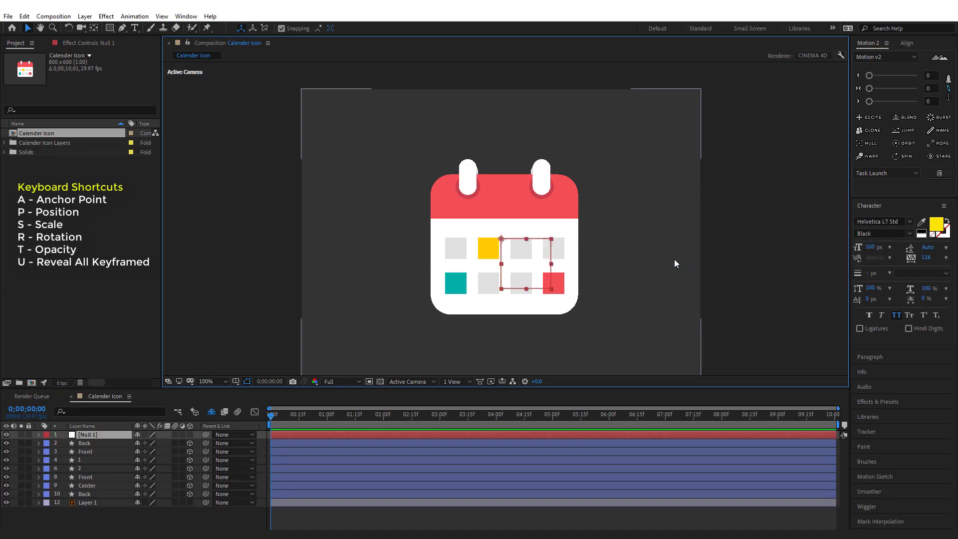
left_click(190, 434)
- Parent all the 3D calendar shape layers to Null 1 and reveal the null's rotation properties
left_click(93, 444)
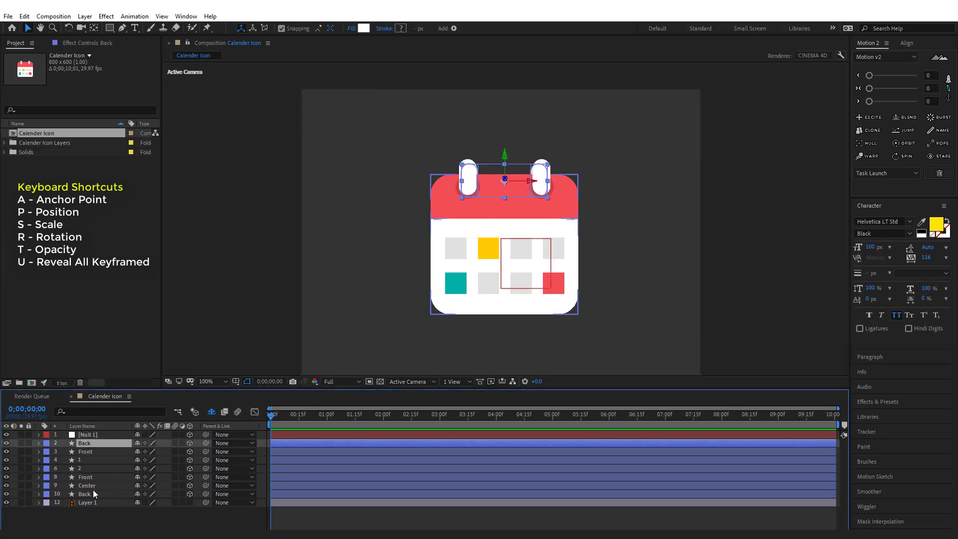
left_click(87, 494, "shift")
left_click_drag(205, 442, 97, 432)
left_click(97, 432)
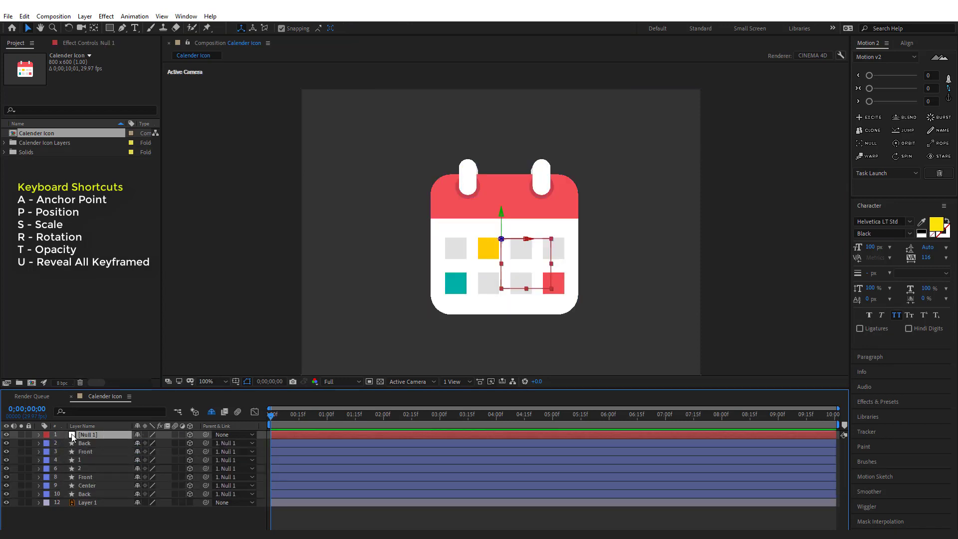
key("r")
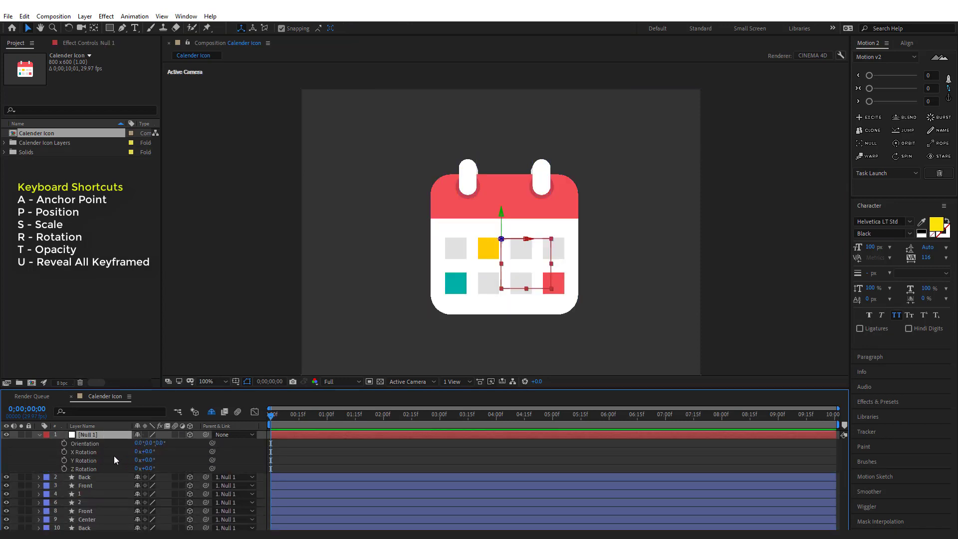
- In the Top view, move Null 1's anchor point along Z to the middle of the calendar's depth
left_click(409, 383)
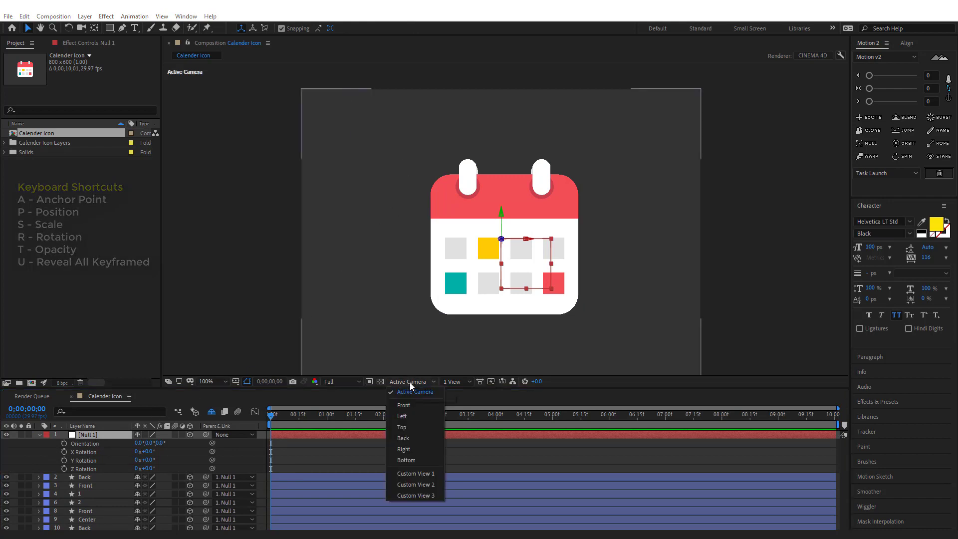
left_click(411, 423)
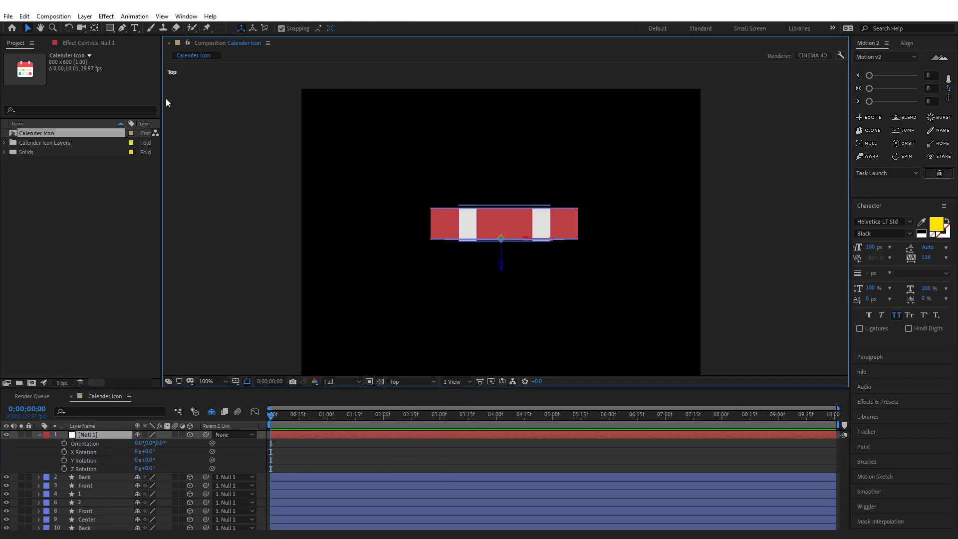
left_click(94, 28)
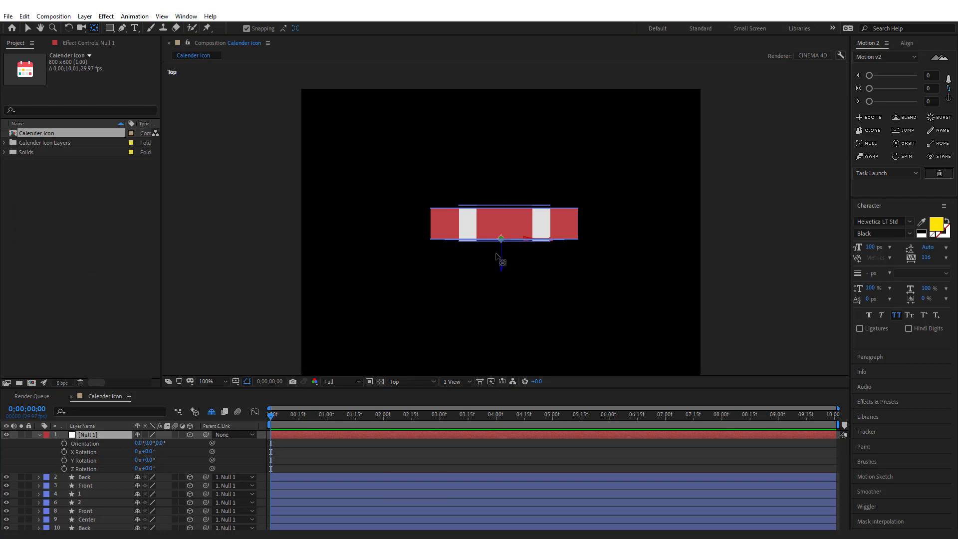
left_click_drag(500, 254, 501, 240)
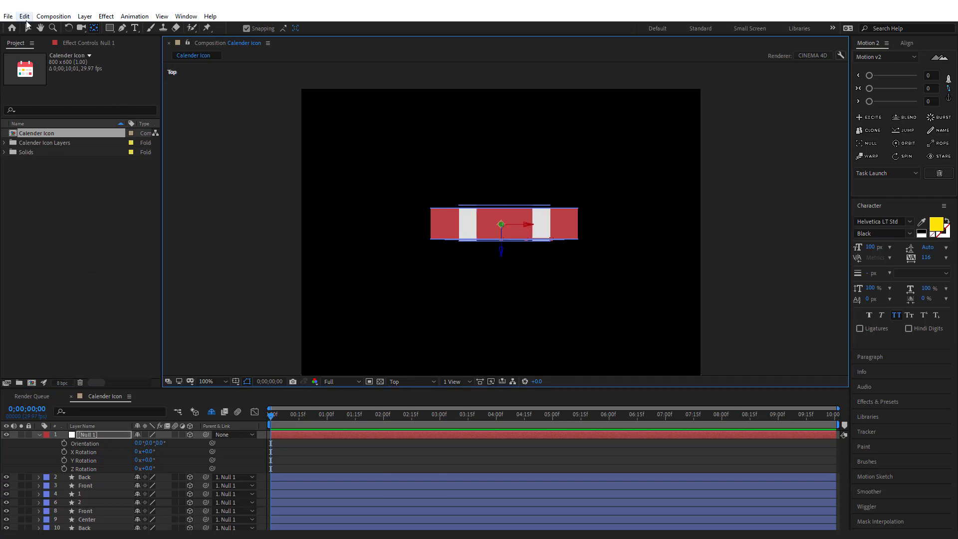
- Return to the Selection tool and switch the composition view back to Active Camera
left_click(24, 17)
left_click(55, 28)
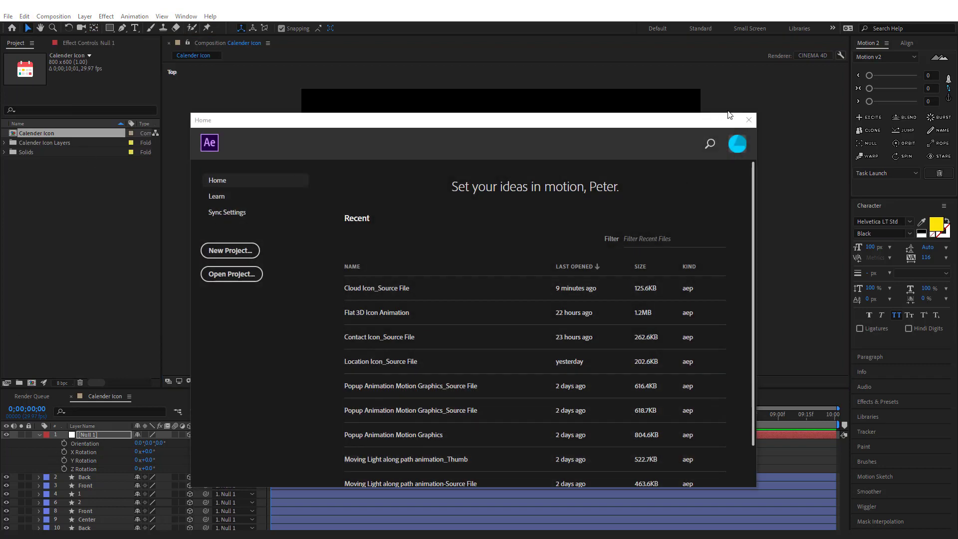
left_click(752, 120)
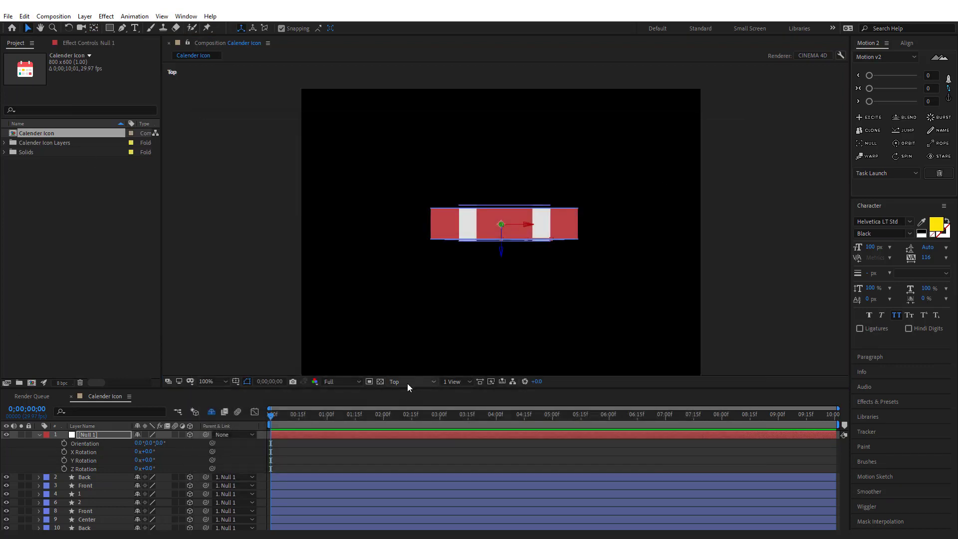
left_click(408, 381)
left_click(408, 392)
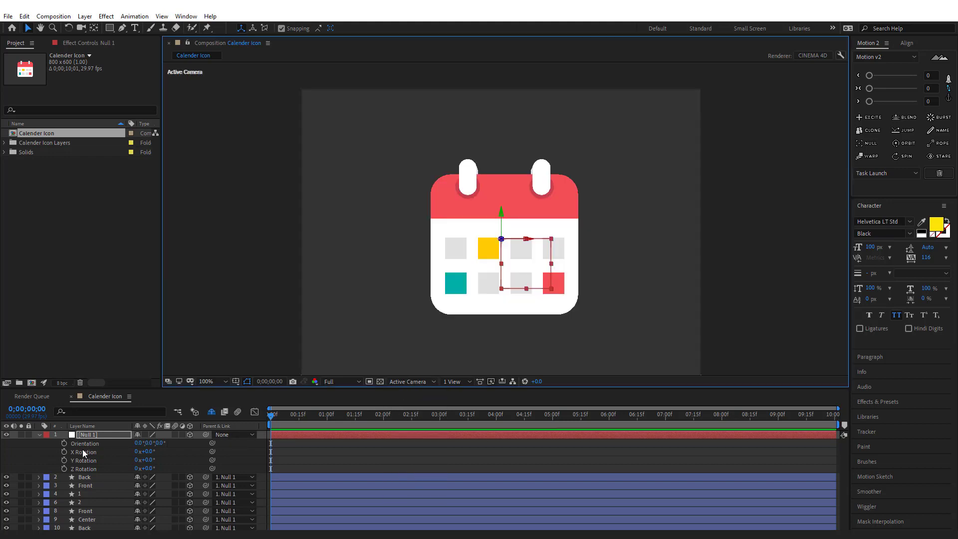
- Set Null 1's X Rotation to 35° so the calendar tilts forward
left_click(150, 452)
type("3")
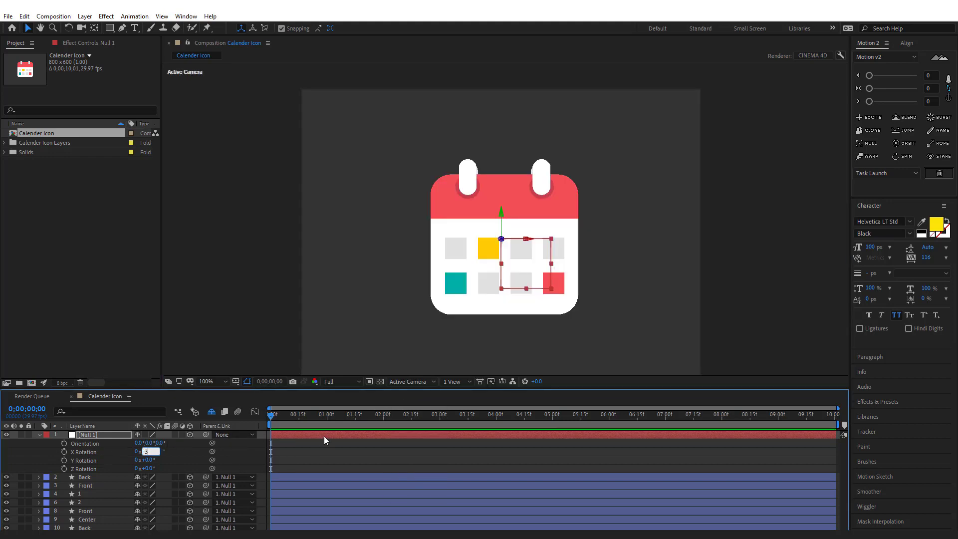
type("5")
key("Return")
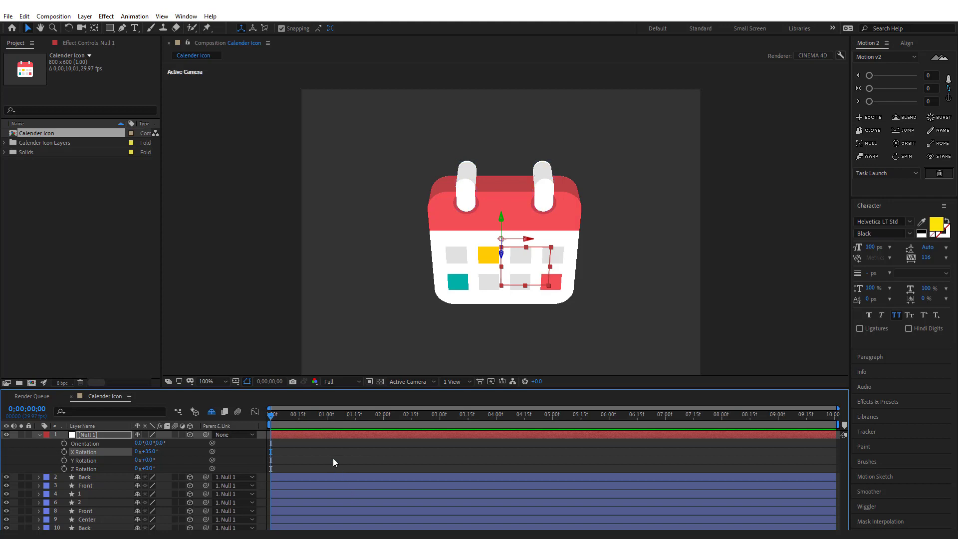
left_click(333, 459)
- Turn the calendar side-on around Y with Null 1 and set the Z position of the rings' Back layer to 63
mouse_move(151, 460)
left_mouse_down()
mouse_move(222, 463)
mouse_move(149, 459)
left_mouse_up()
scroll(532, 223, "up", 1)
left_click(38, 435)
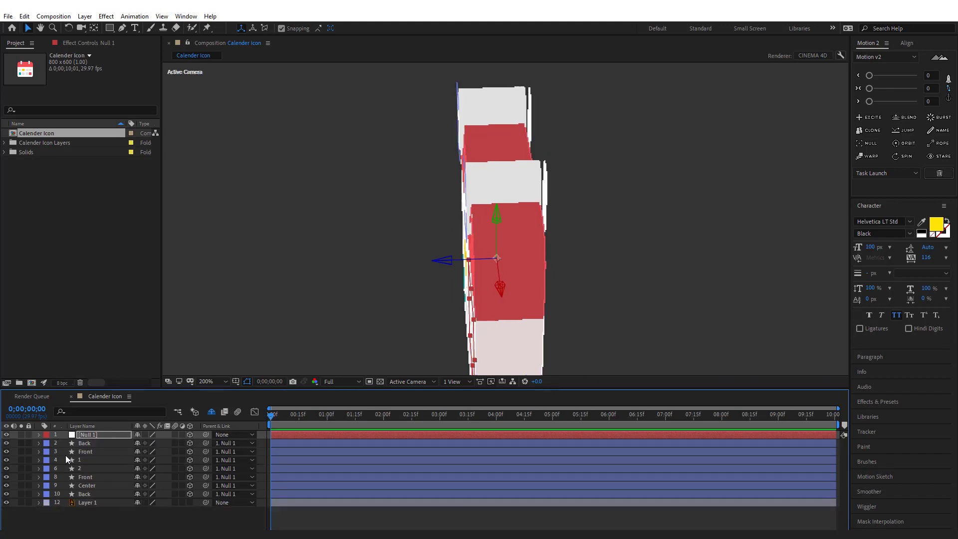
left_click(80, 443)
key("p")
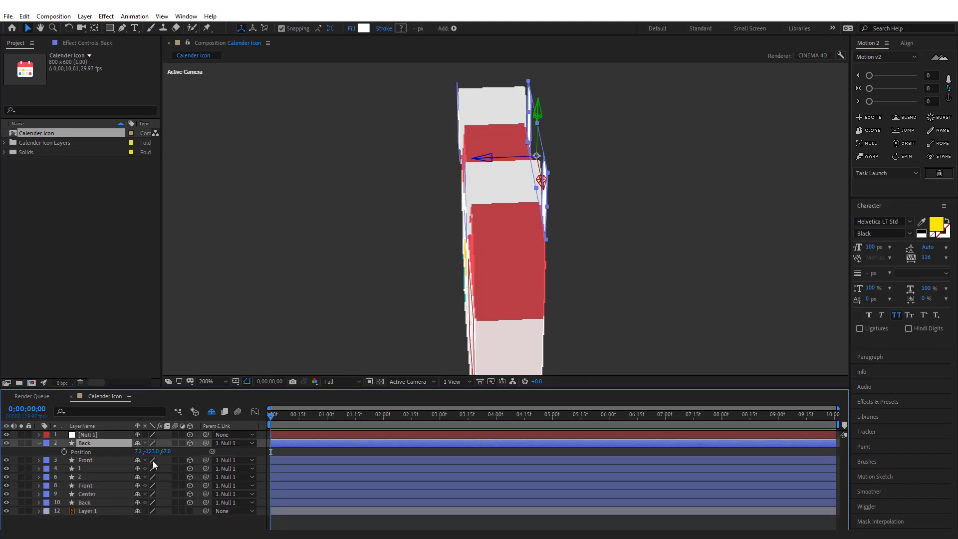
left_click(168, 451)
key("Down")
key("Down")
key("Down")
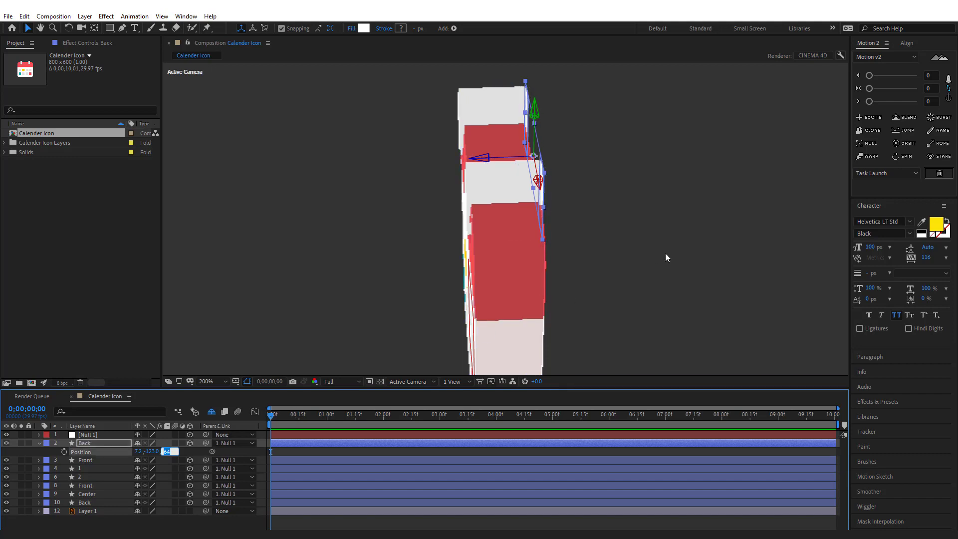
key("Down")
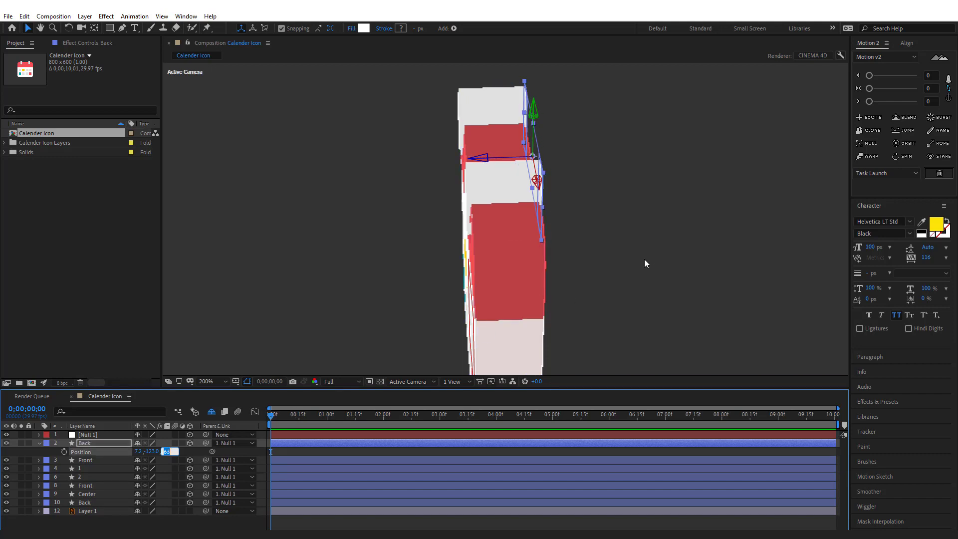
- Check the rings from an angle, reset Null 1's Y Rotation to 0°, and collapse the expanded layer properties
left_click(88, 435)
key("r")
left_click_drag(149, 460, 135, 476)
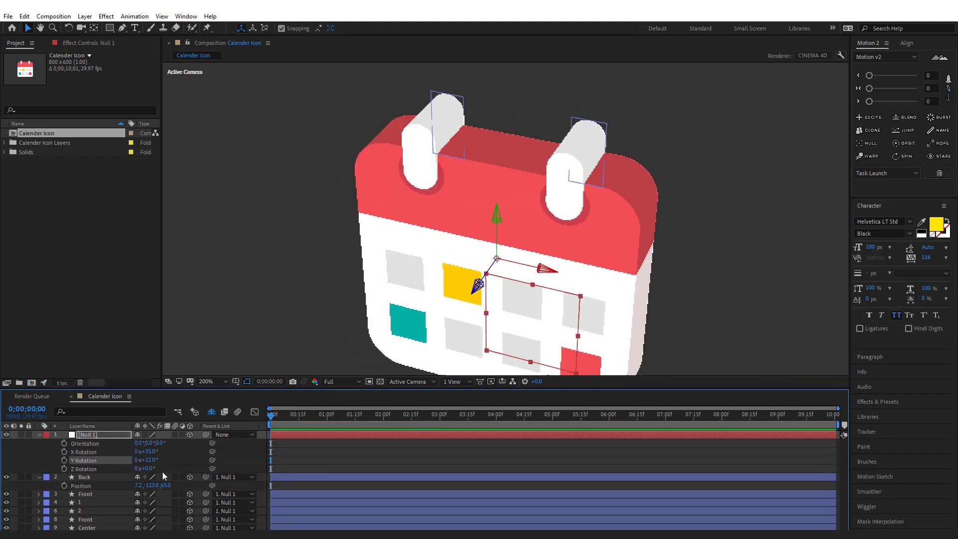
left_click(148, 460)
type("0")
key("Return")
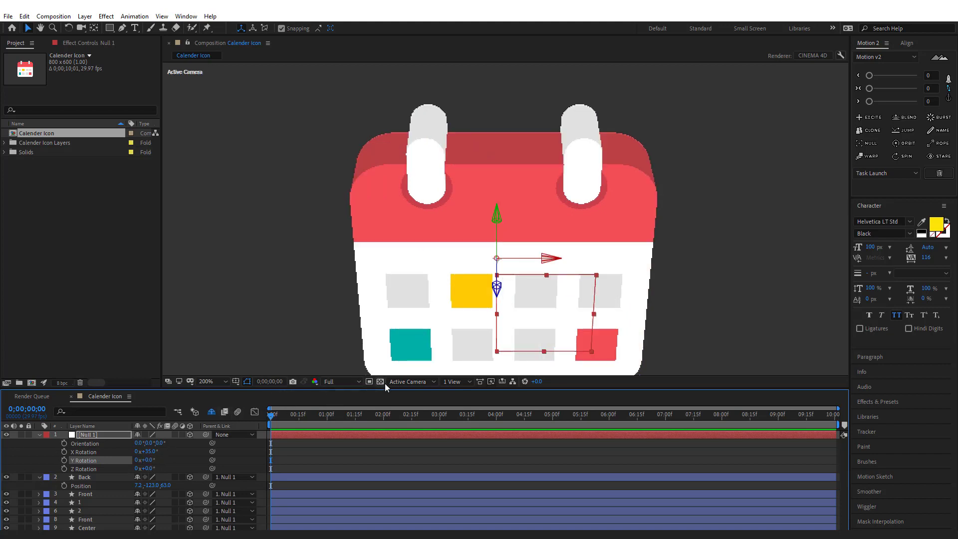
scroll(486, 274, "down", 1)
left_click(748, 229)
key("space")
left_click_drag(751, 249, 727, 229)
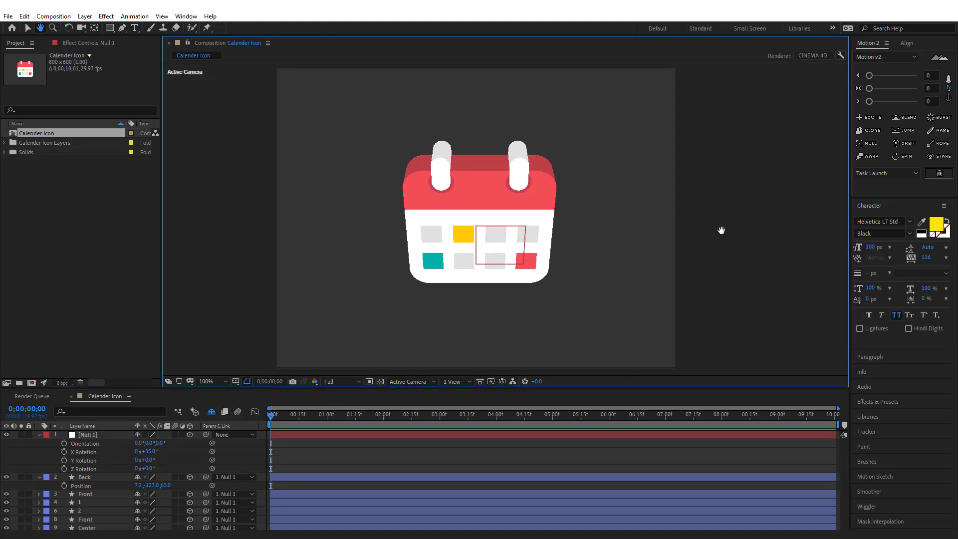
left_click(40, 476)
left_click(39, 434)
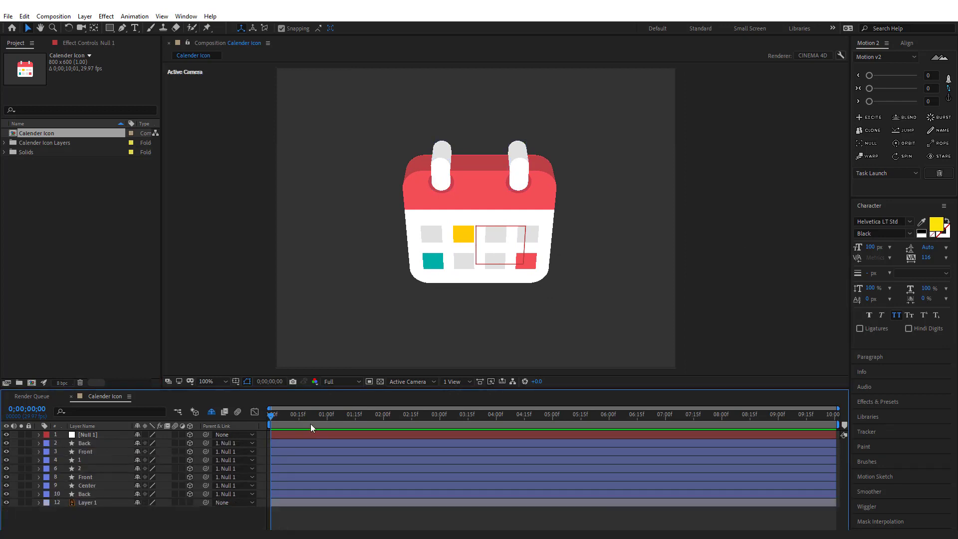
- Add a Y Rotation keyframe to Null 1 at 0 seconds and end the work area at 4 seconds
left_click(94, 436)
key("r")
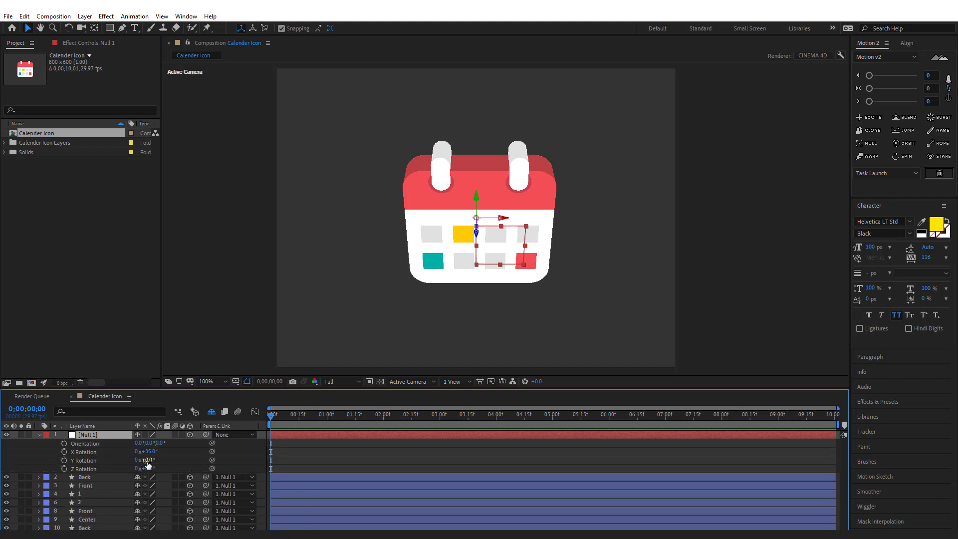
left_click(64, 460)
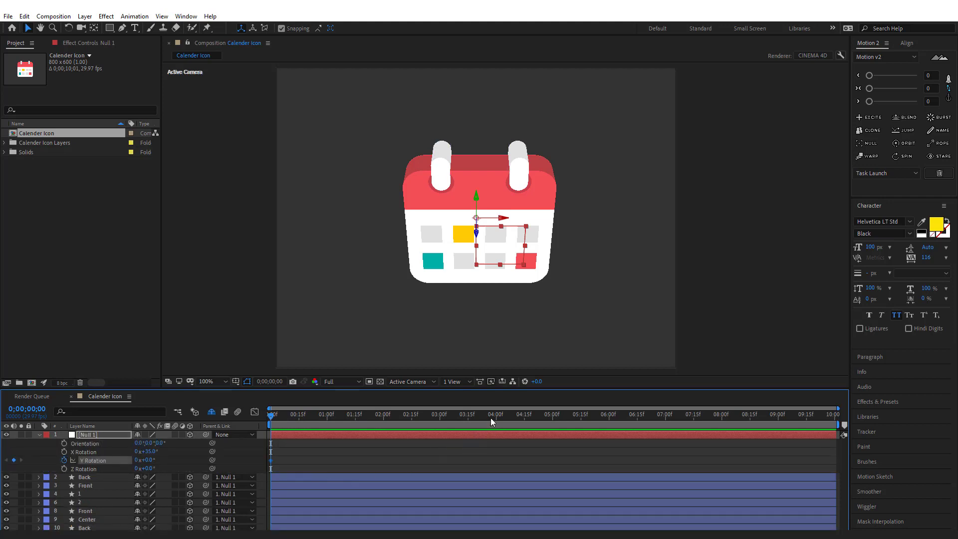
left_click_drag(491, 418, 496, 417)
key("n")
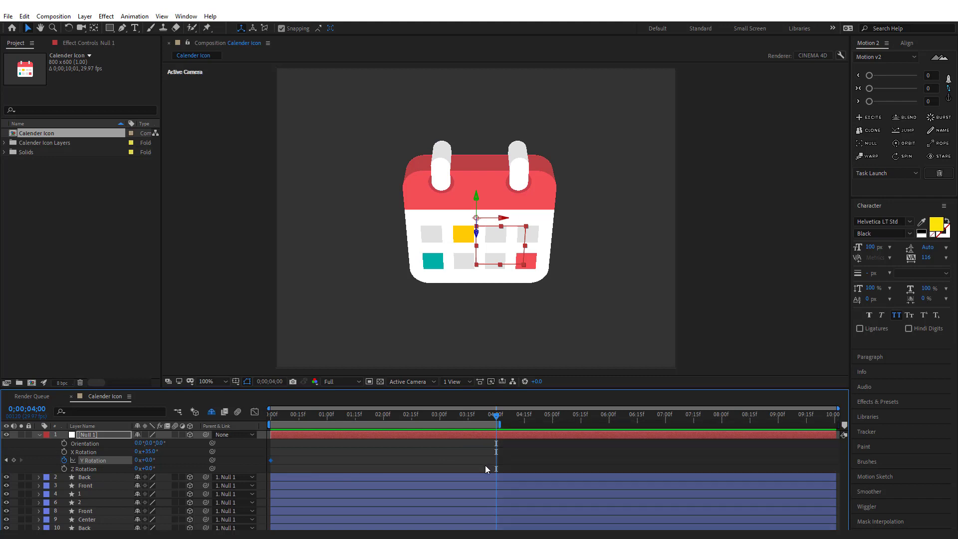
- Set Null 1's Y Rotation to one full revolution at 4 seconds and preview the spin up to 0;00;01;12
left_click(136, 460)
key("Return")
key("space")
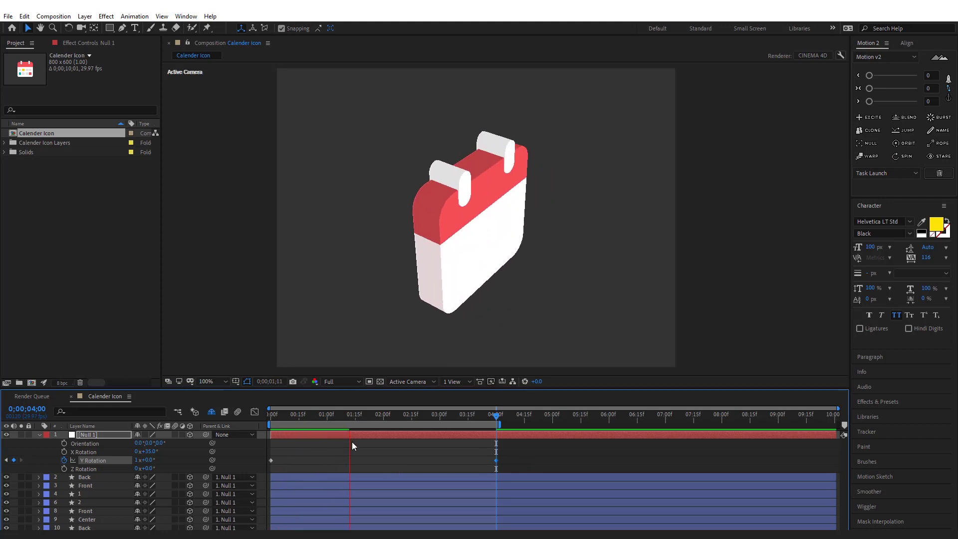
mouse_move(349, 417)
left_mouse_down()
mouse_move(339, 417)
mouse_move(350, 420)
left_mouse_up()
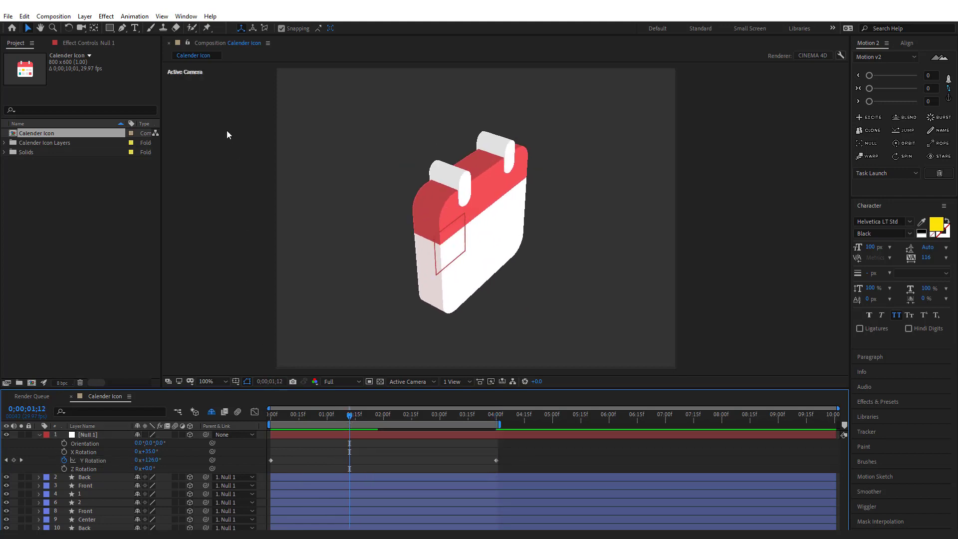
- Add the text "29" beside the calendar in the composition
left_click(134, 28)
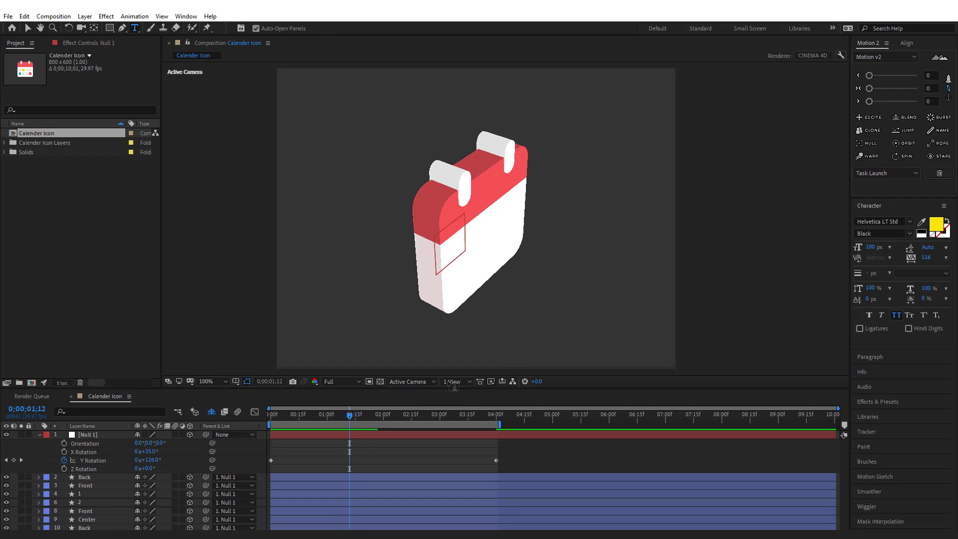
left_click(606, 247)
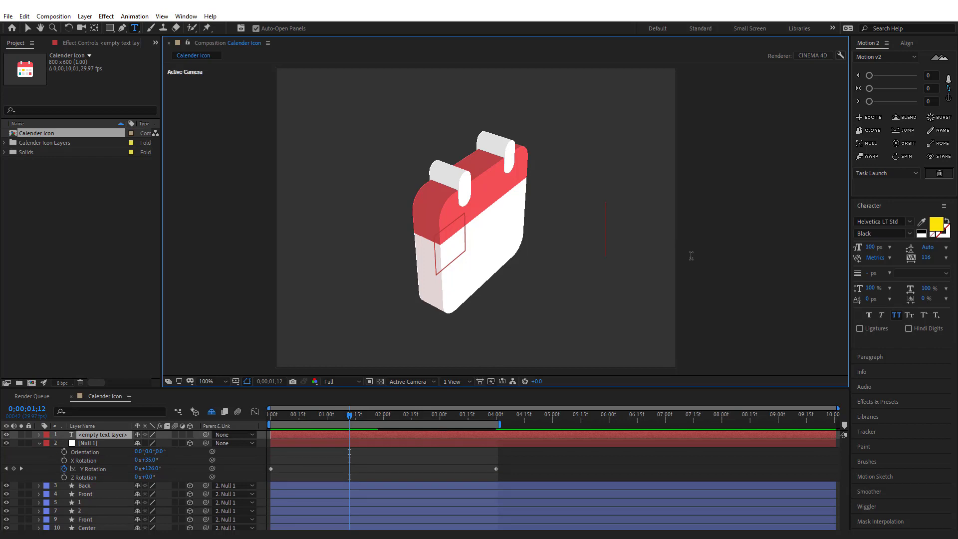
type("29")
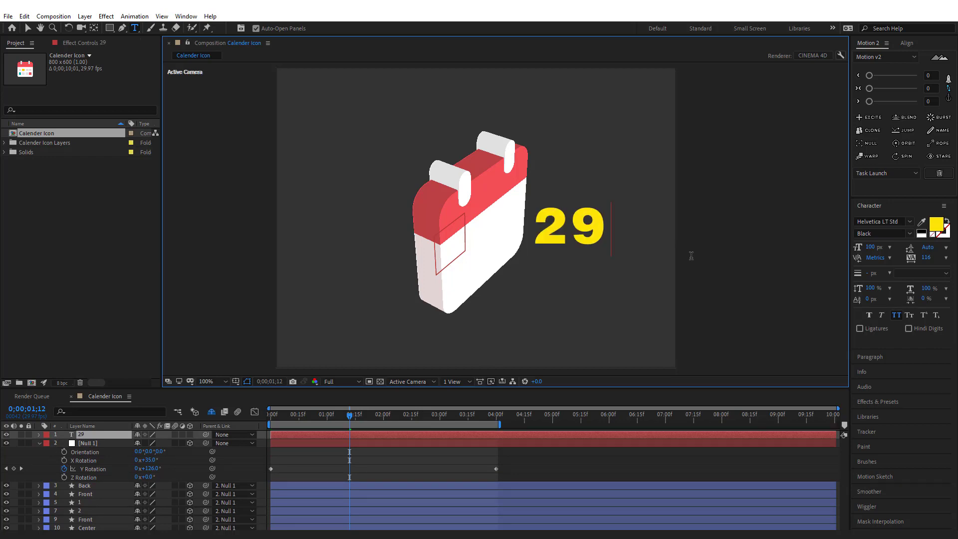
left_click(28, 28)
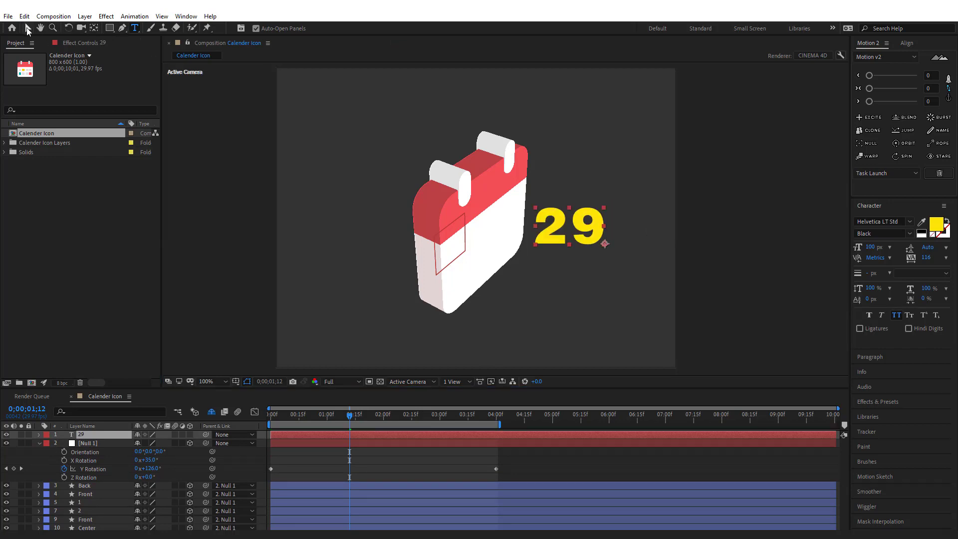
- Fill the 29 text with the red sampled from the calendar's header and change its font style to Bold
left_click(921, 222)
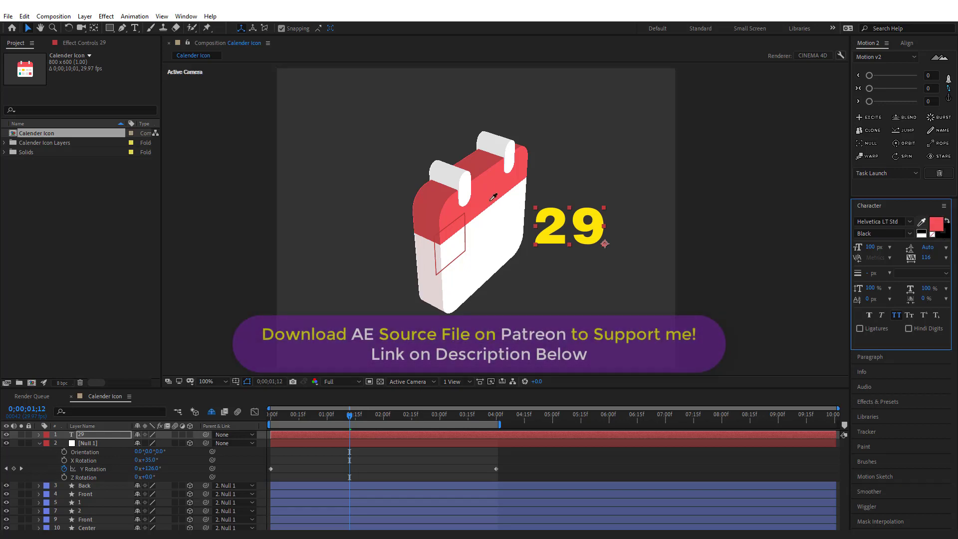
left_click(496, 196)
left_click(778, 259)
left_click(592, 233)
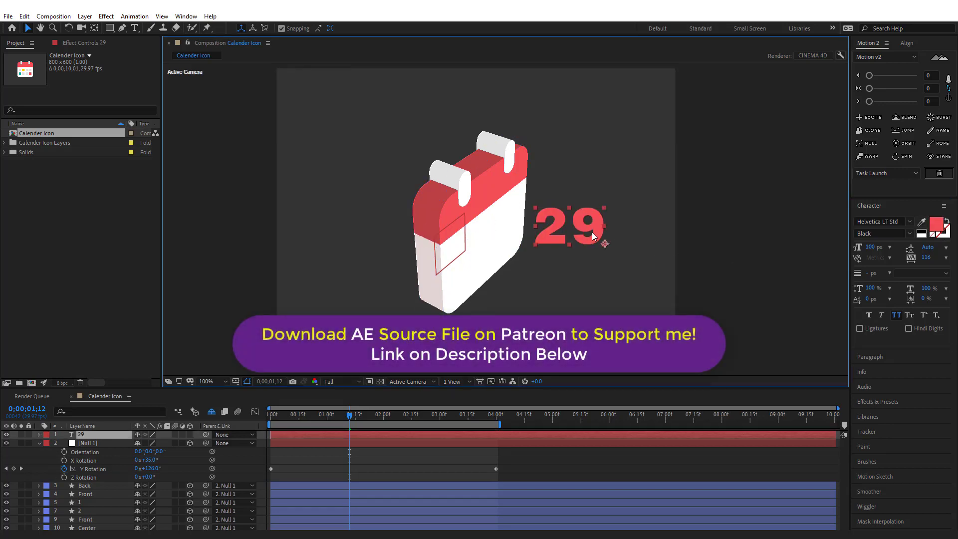
left_click(909, 233)
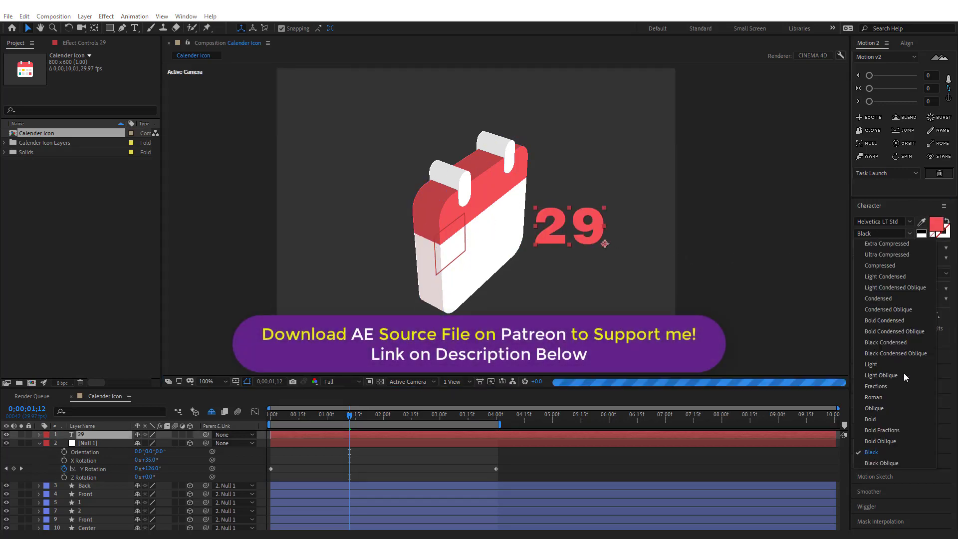
left_click(880, 421)
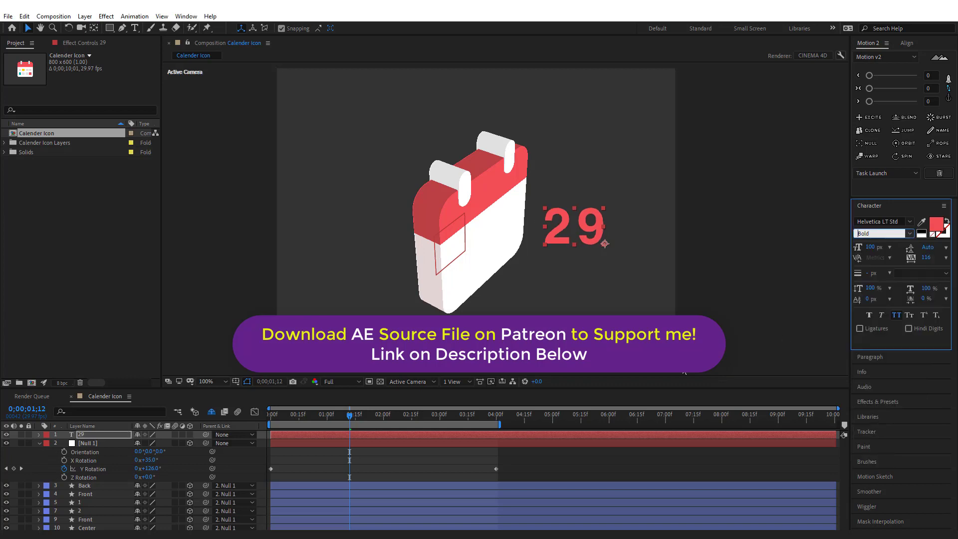
- Go back to 0 seconds and set Null 1's X Rotation to 0°
left_click(284, 439)
left_click_drag(279, 417, 248, 425)
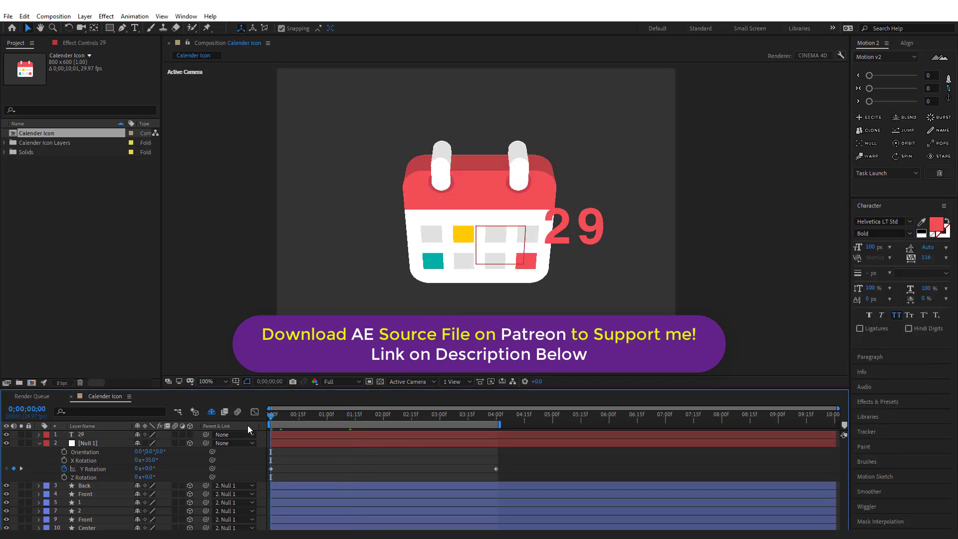
left_click(278, 437)
left_click(149, 460)
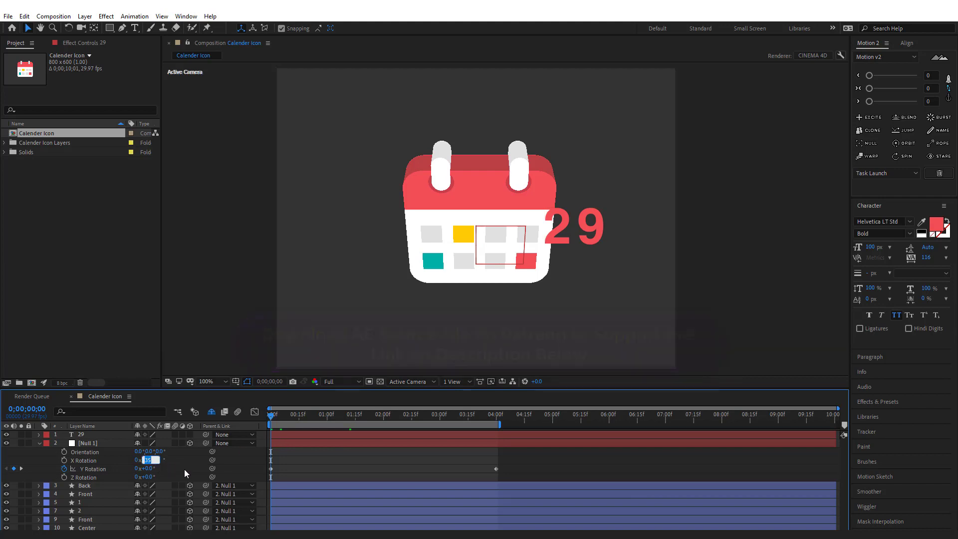
type("0")
key("Return")
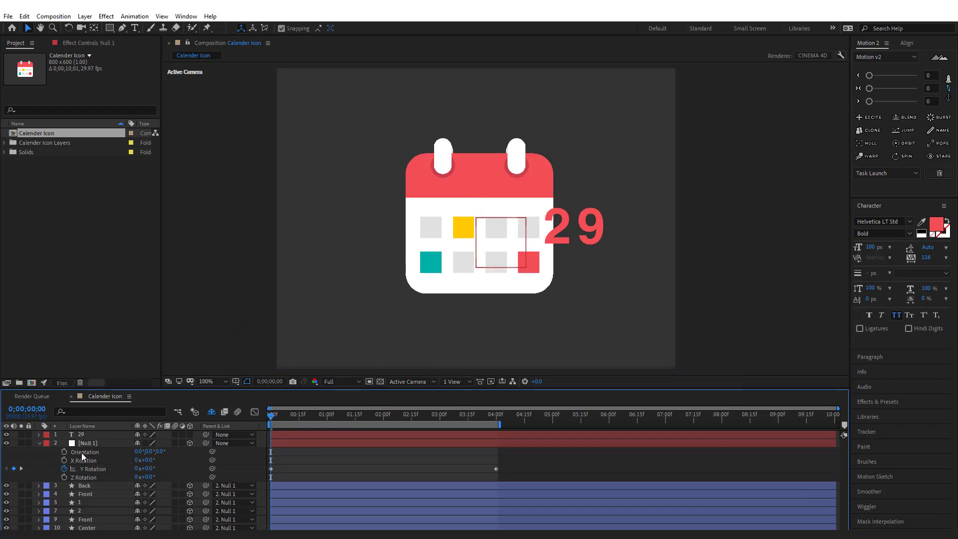
- Move the 29 text onto the middle of the calendar's white area and make it a 3D layer
left_click(590, 234)
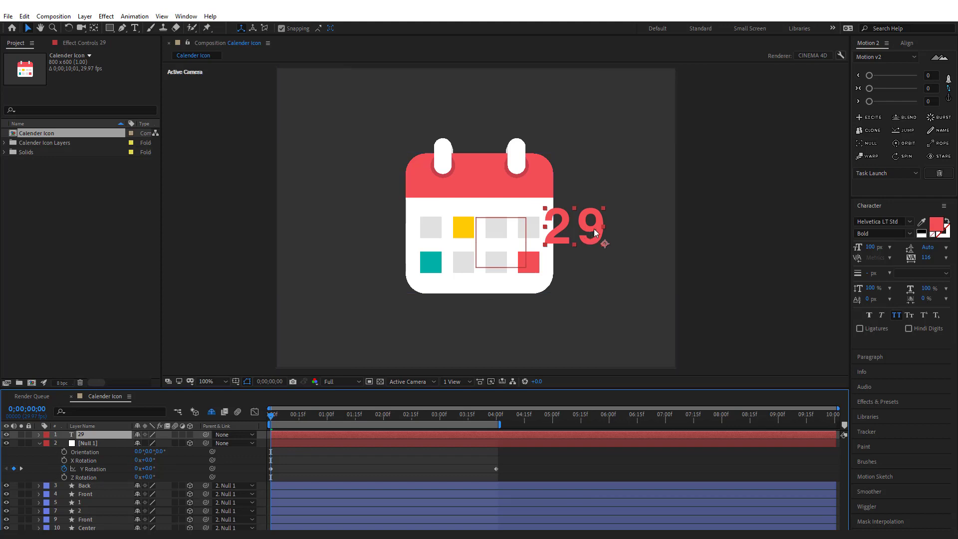
left_click_drag(595, 232, 501, 241)
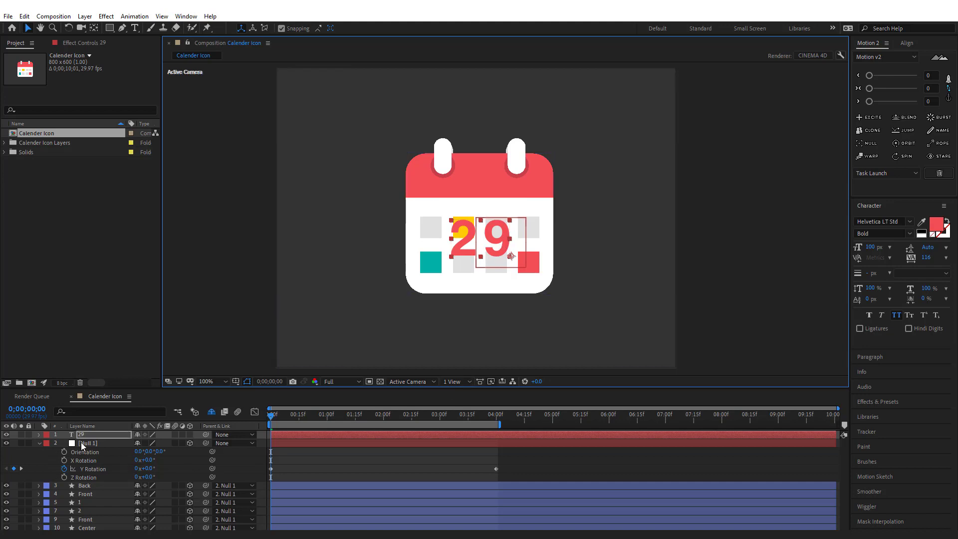
left_click(190, 434)
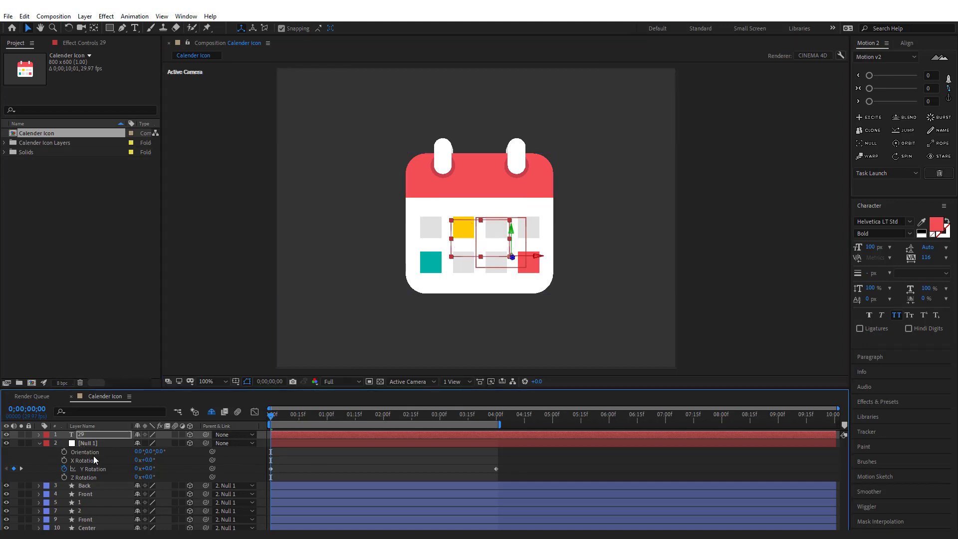
- Parent the 29 text layer to Null 1 and place it directly beneath the null in the layer stack
left_click(39, 442)
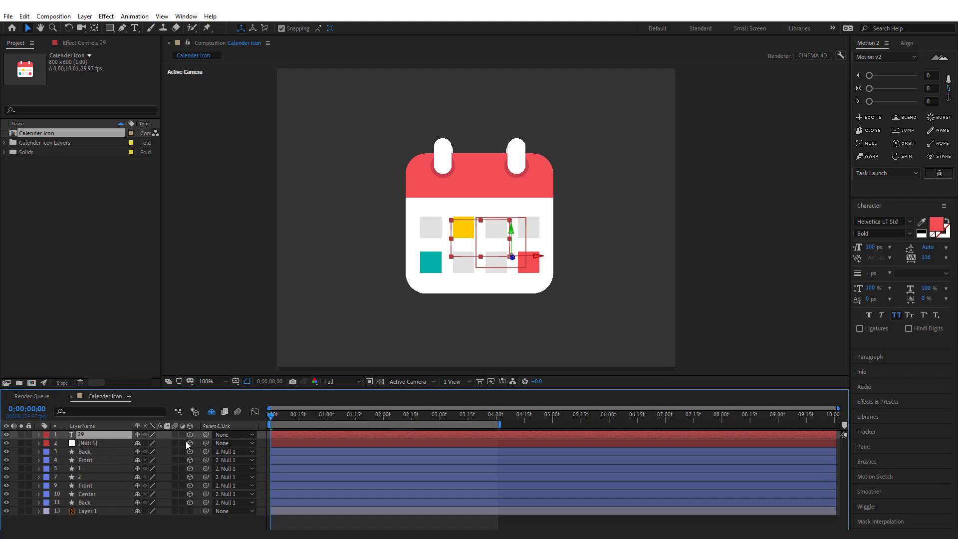
left_click_drag(205, 435, 92, 434)
left_click(101, 444)
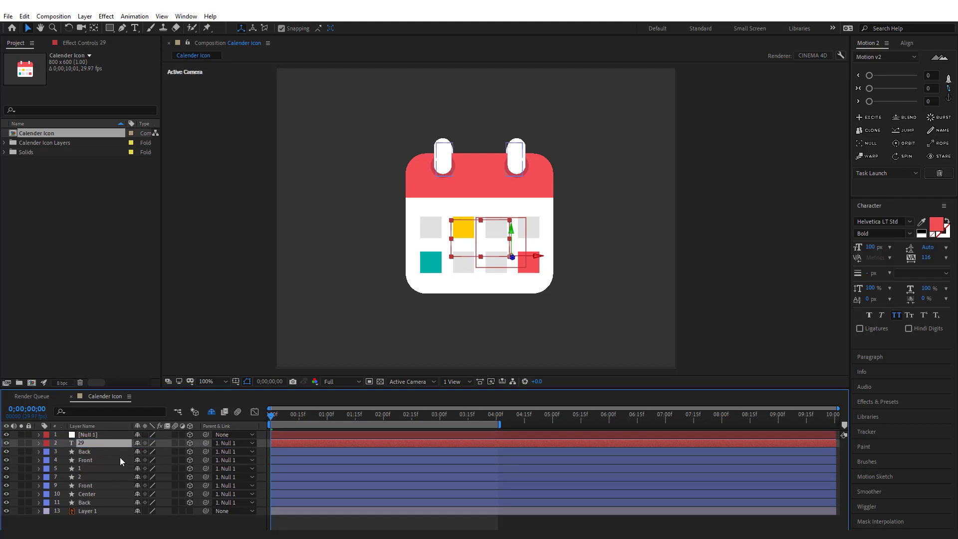
- Set the 29 text's Z position to 67 and check it on the calendar's back at 0;00;01;15
key("p")
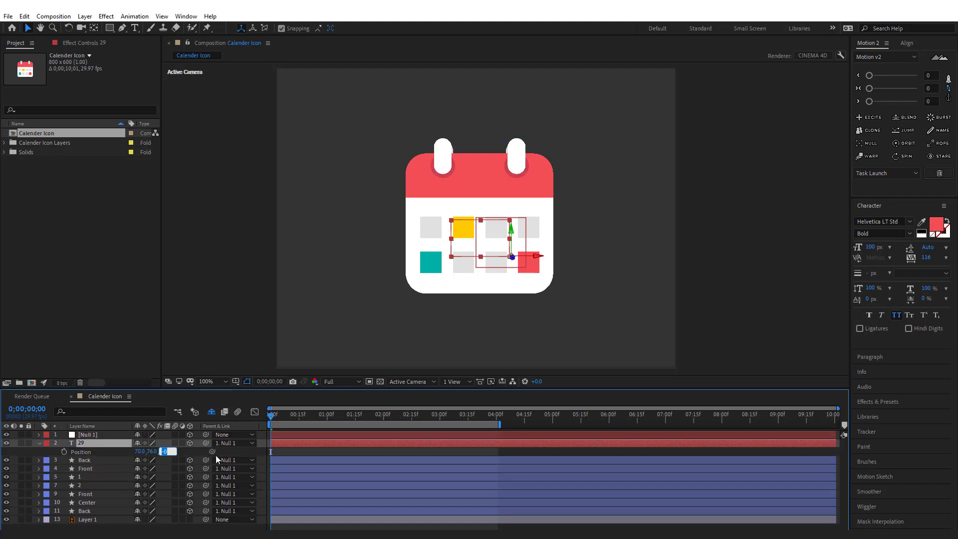
type("67.")
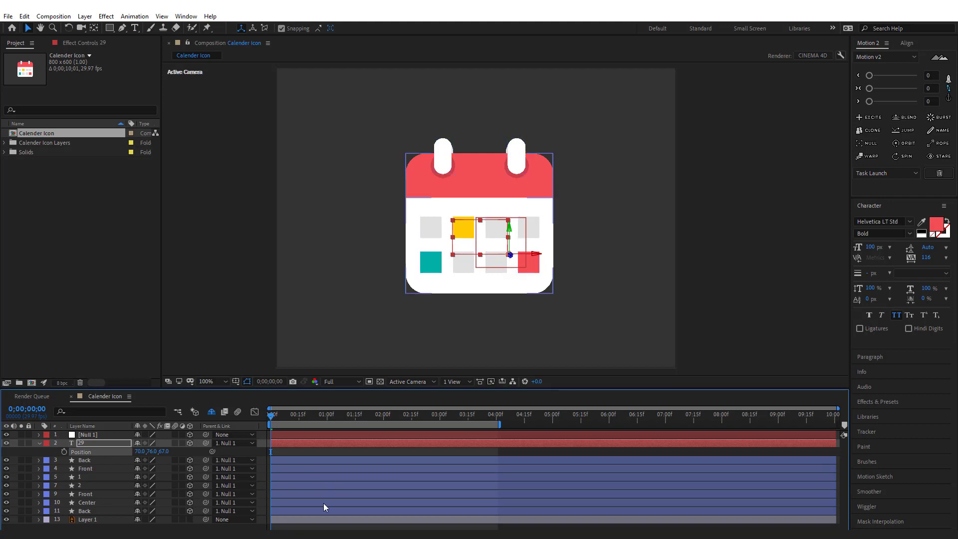
left_click(262, 454)
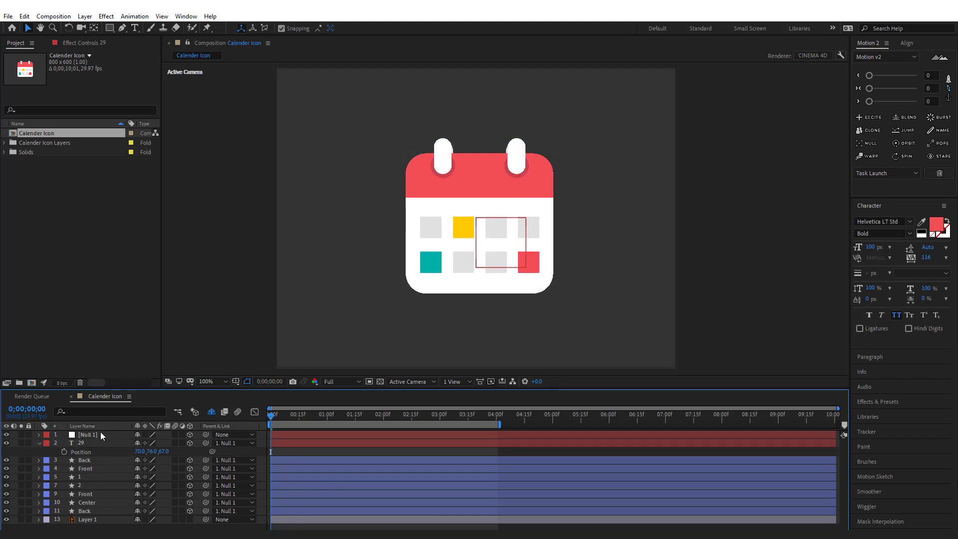
left_click_drag(279, 416, 355, 427)
left_click(82, 444)
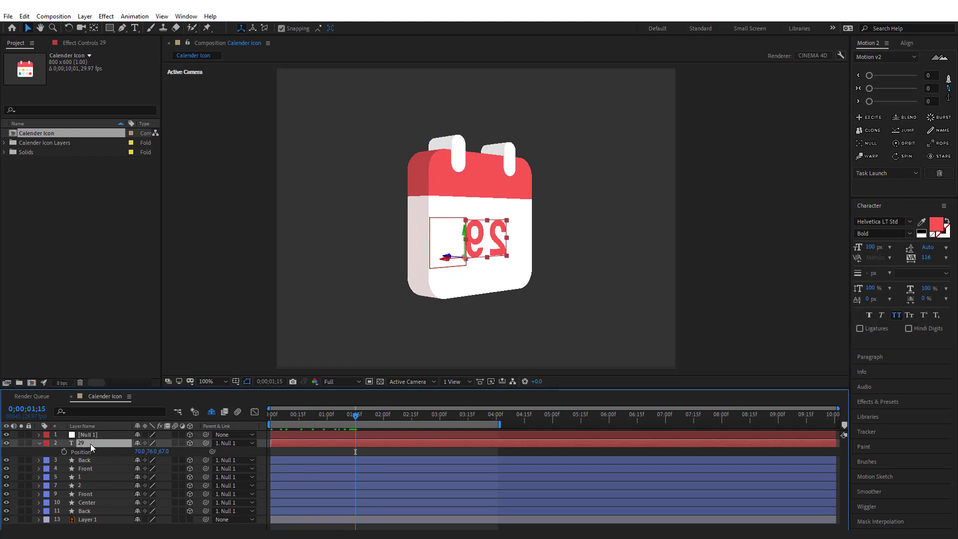
- Flip the 29 text layer horizontally so it reads correctly from the calendar's back
right_click(93, 443)
mouse_move(140, 213)
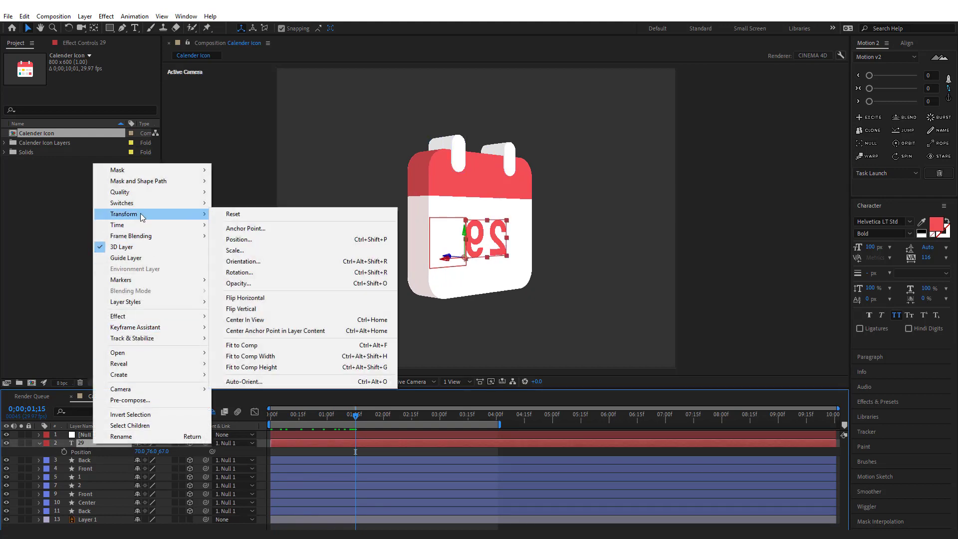
left_click(273, 298)
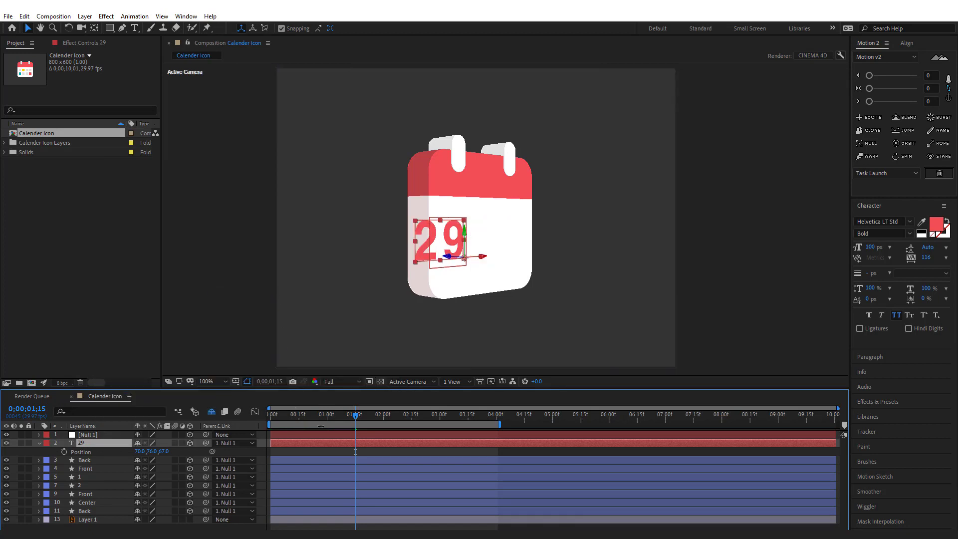
- At 0 seconds, move the 29 text along X to about -54 and check the spin through to 0;00;03;20
left_click_drag(299, 414, 203, 432)
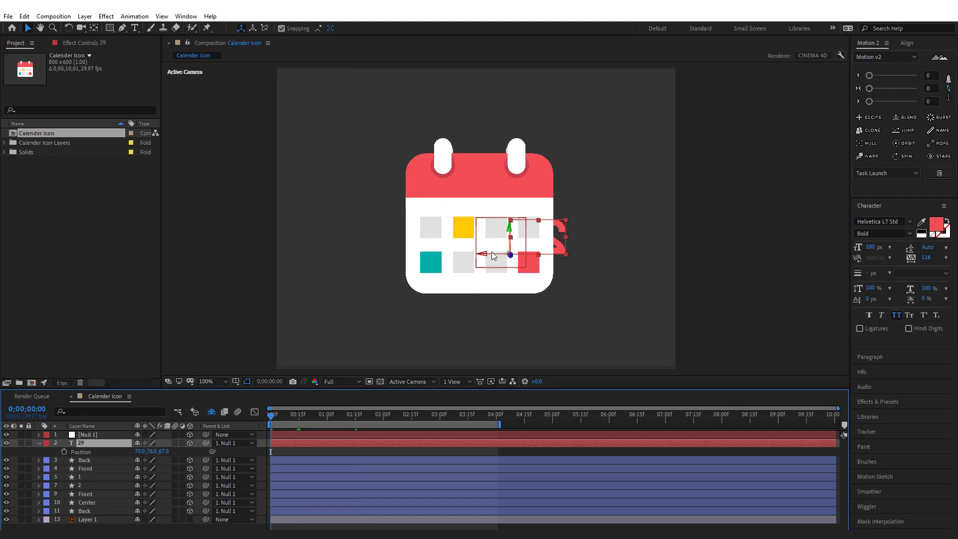
left_click_drag(491, 257, 428, 267)
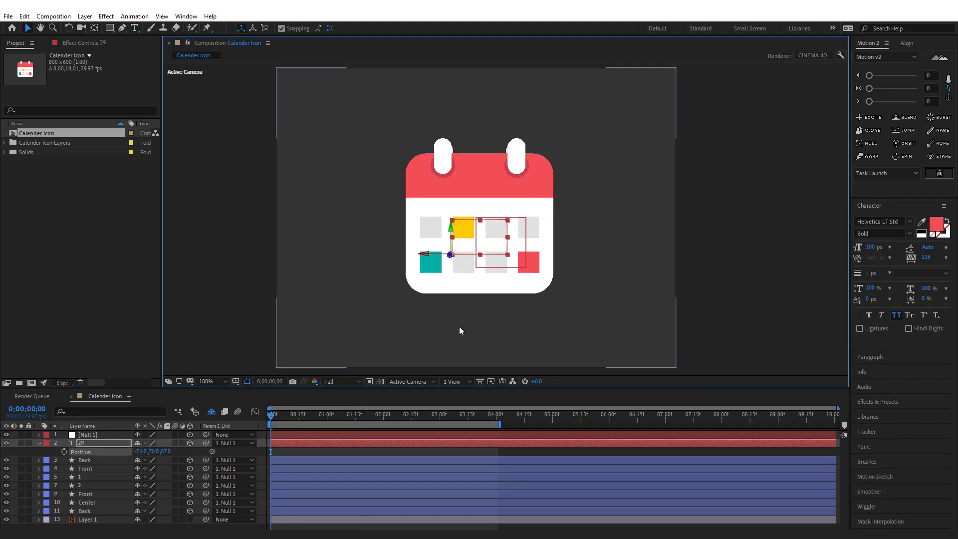
left_click_drag(275, 415, 284, 417)
key("space")
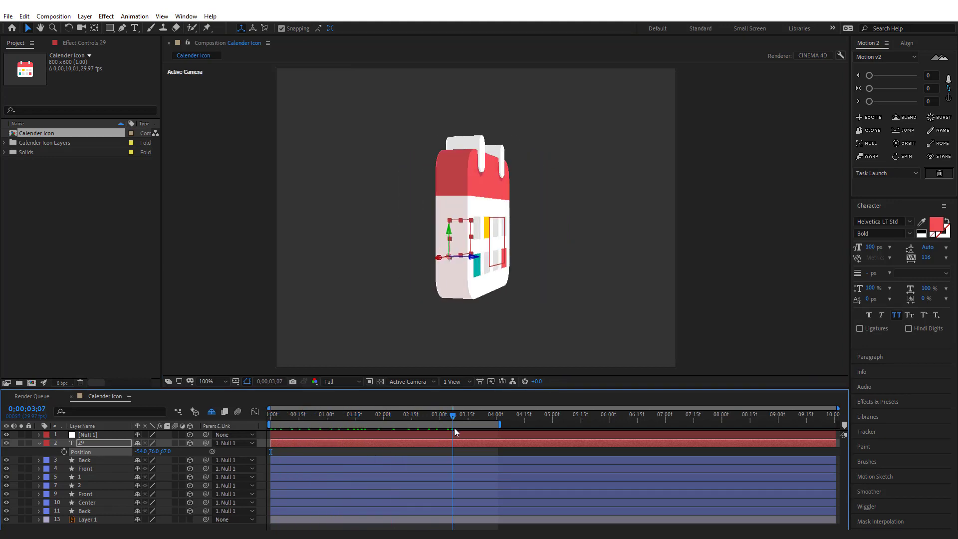
left_click_drag(476, 428, 477, 430)
left_click(459, 450)
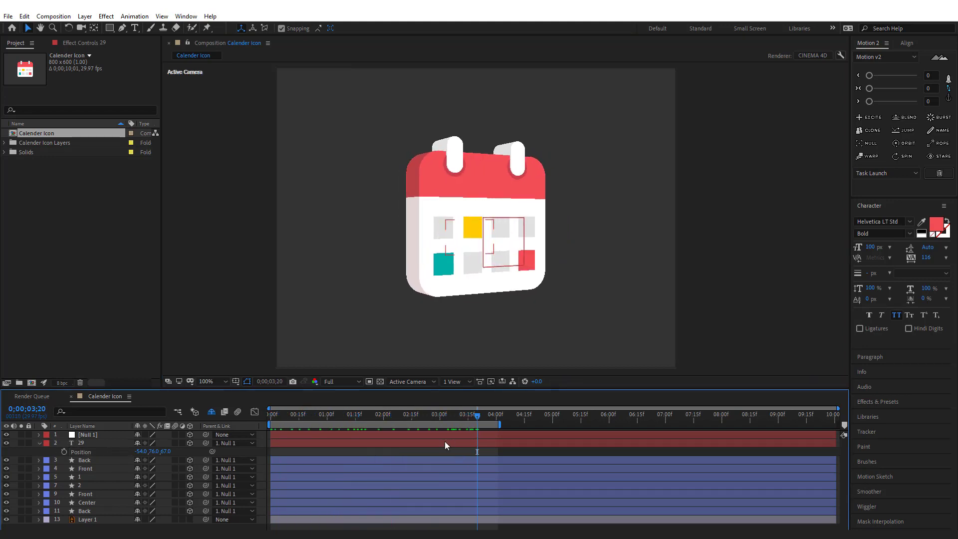
- Collapse the 29 layer's properties and set Null 1's X Rotation to 35°
left_click(39, 443)
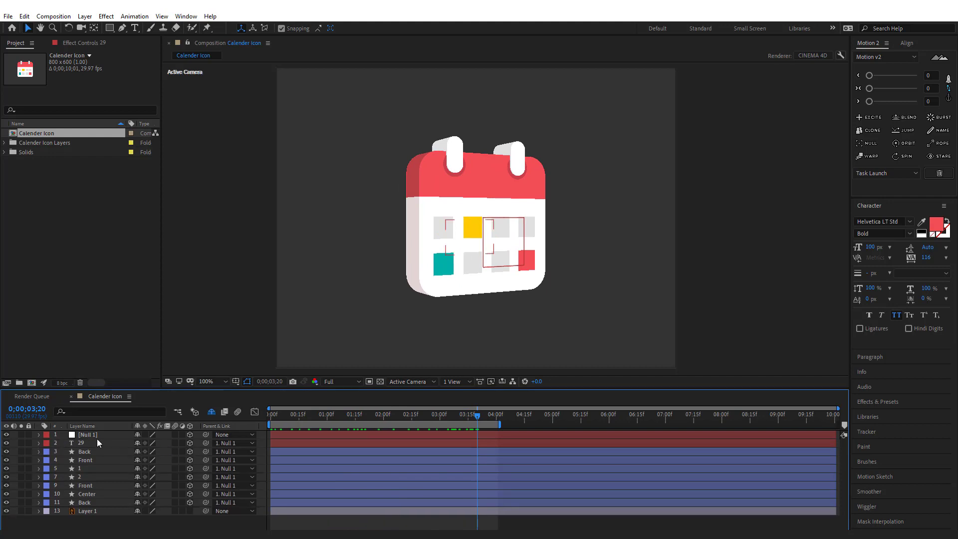
left_click(98, 434)
key("r")
left_click(146, 452)
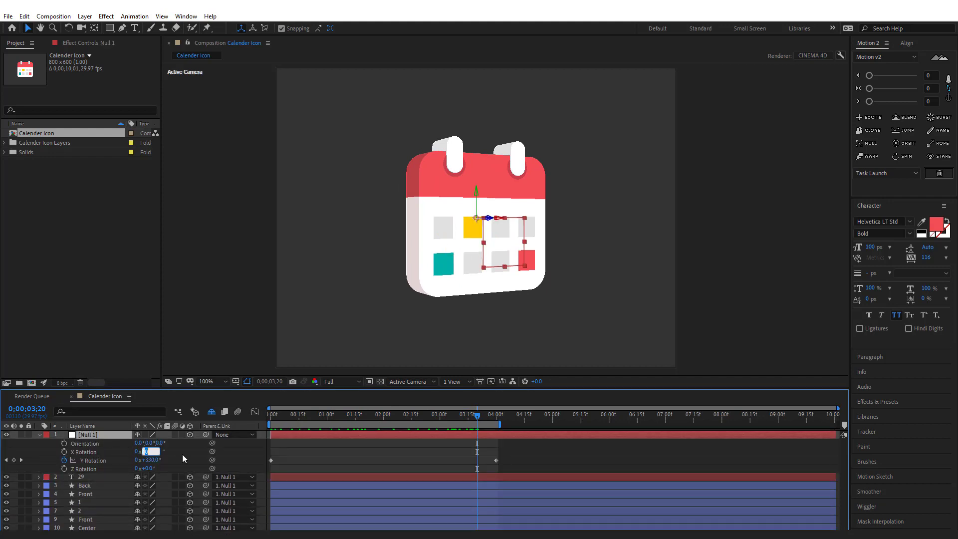
type("35")
key("Return")
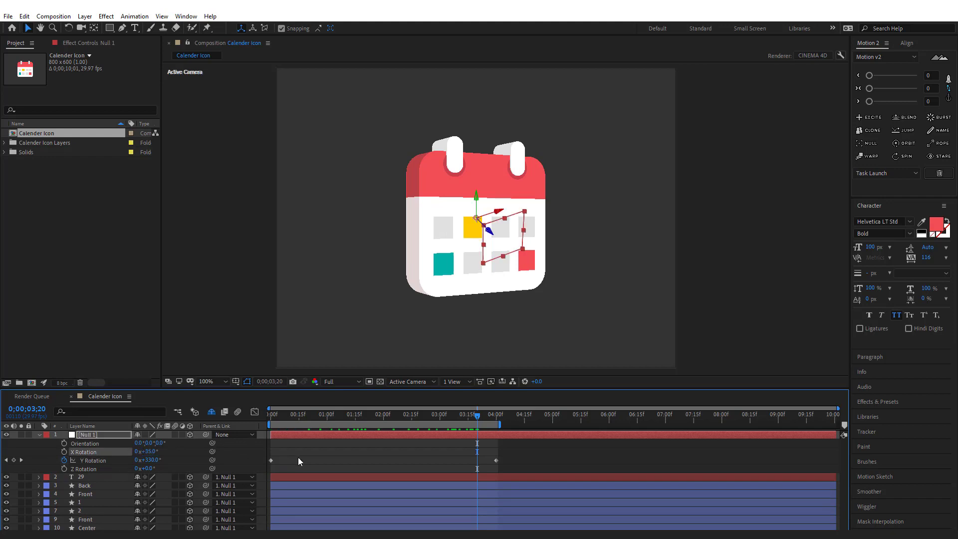
left_click(332, 444)
- Increase Null 1's X Rotation to 40° and preview the spinning calendar
left_click(147, 451)
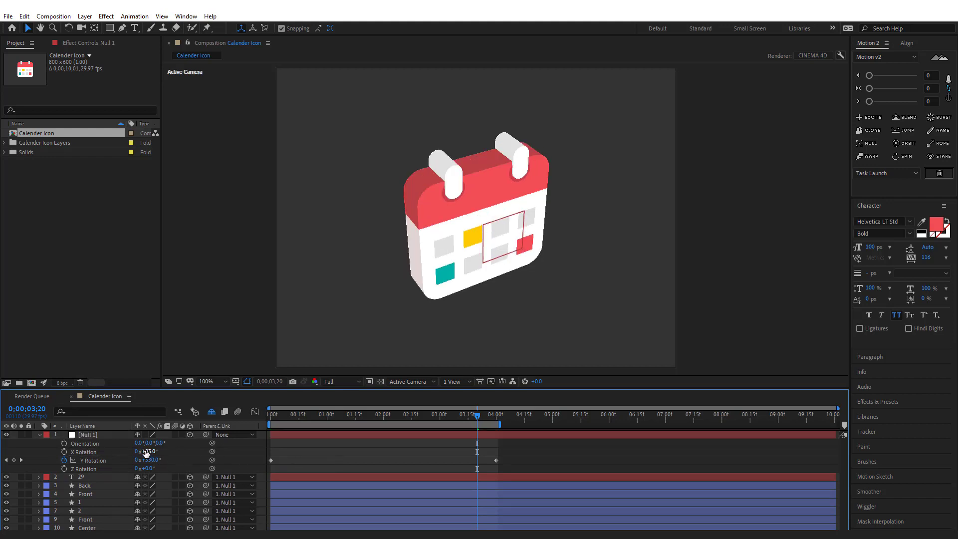
type("40")
key("Return")
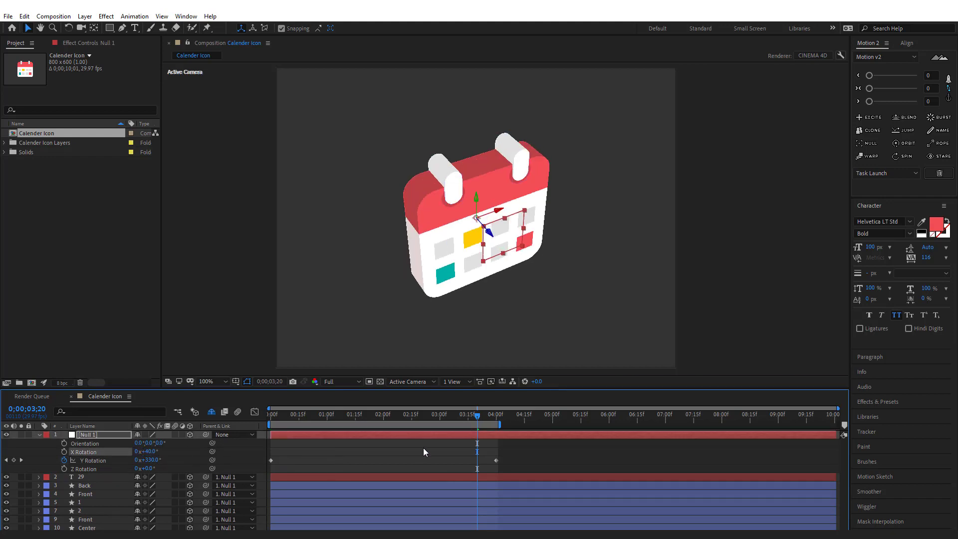
left_click(431, 442)
key("space")
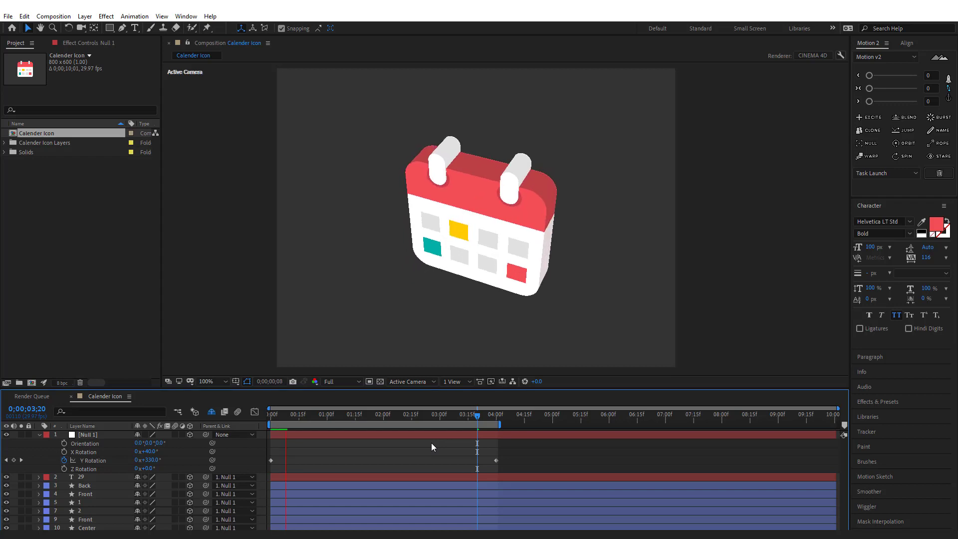